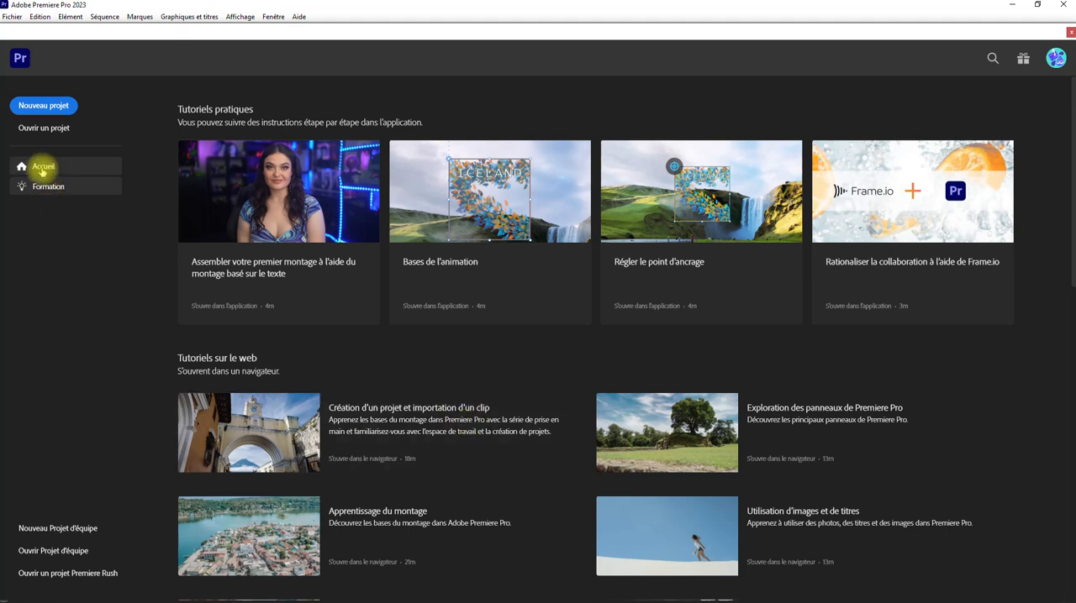
Step: Go to the home page and look through the list of recent projects
{"action": "left_click", "coordinate": [42, 170]}
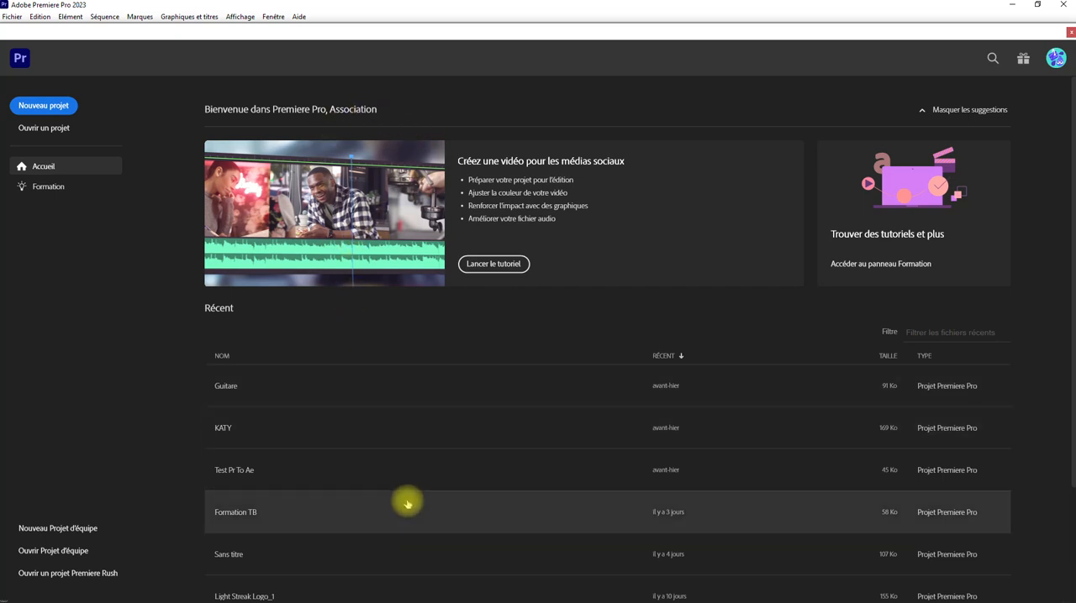
{"action": "scroll", "coordinate": [285, 409], "scroll_direction": "down", "scroll_amount": 2}
{"action": "scroll", "coordinate": [287, 407], "scroll_direction": "up", "scroll_amount": 2}
{"action": "scroll", "coordinate": [295, 391], "scroll_direction": "down", "scroll_amount": 2}
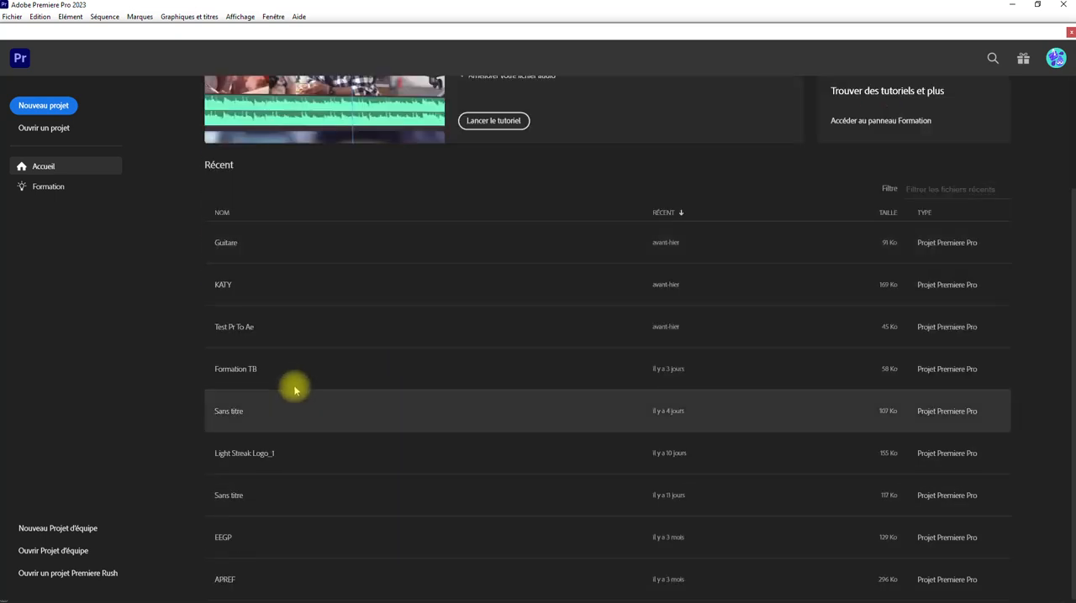
{"action": "scroll", "coordinate": [547, 394], "scroll_direction": "up", "scroll_amount": 2}
{"action": "scroll", "coordinate": [510, 343], "scroll_direction": "down", "scroll_amount": 2}
{"action": "scroll", "coordinate": [501, 326], "scroll_direction": "up", "scroll_amount": 2}
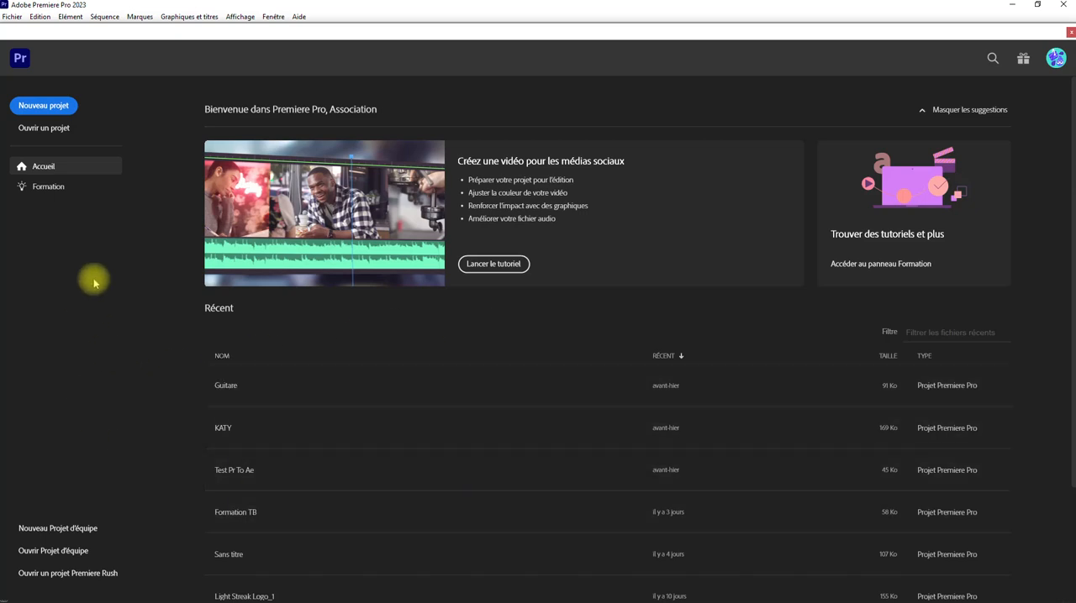
Step: Start a new project and look through the sample media clips in the Footage folder
{"action": "left_click", "coordinate": [47, 105]}
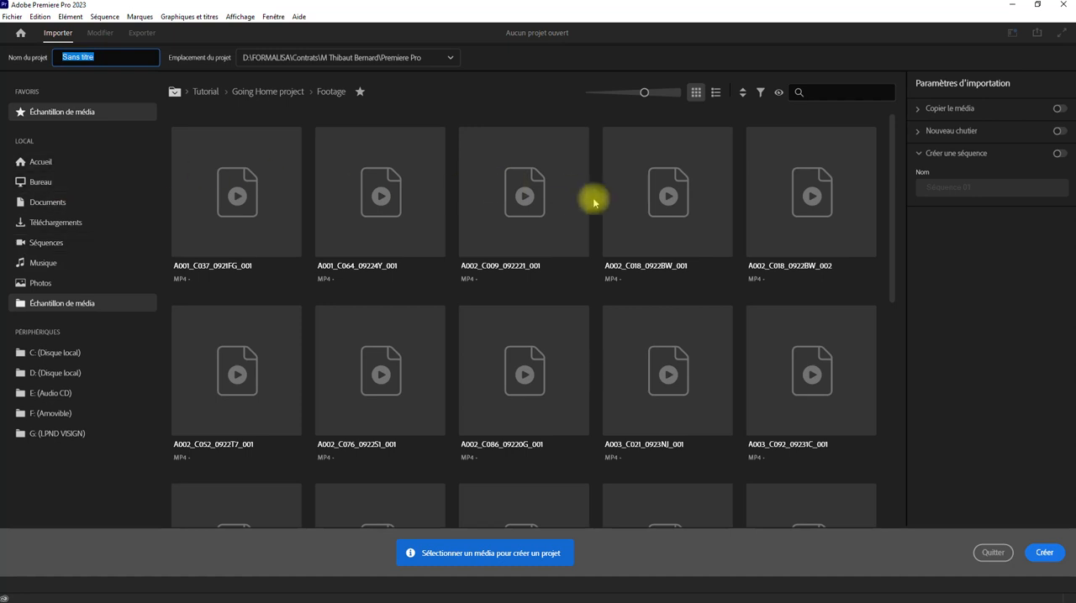
{"action": "scroll", "coordinate": [256, 206], "scroll_direction": "down", "scroll_amount": 6}
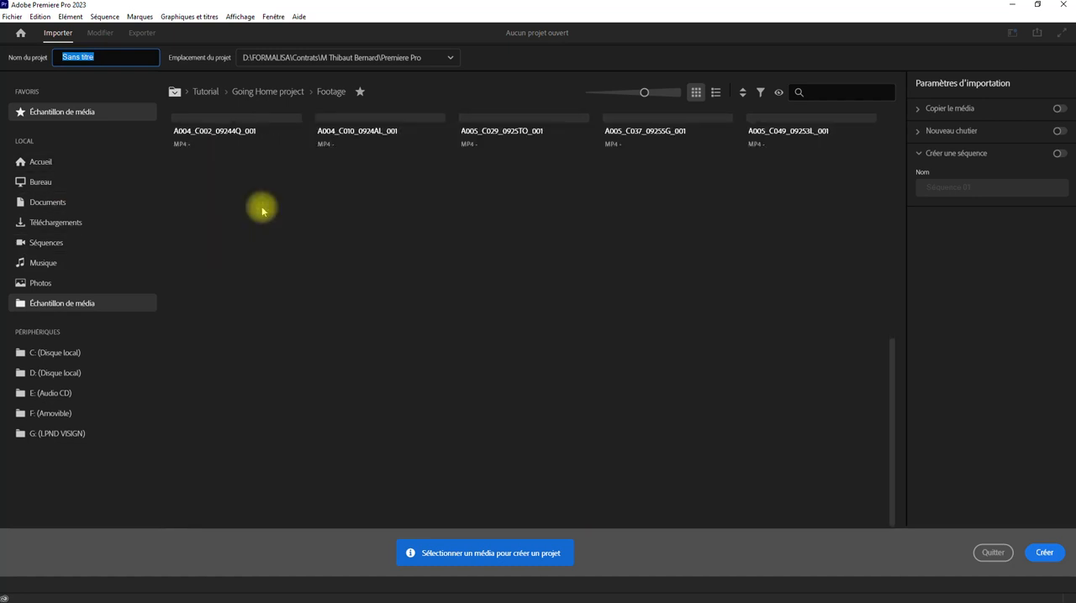
{"action": "scroll", "coordinate": [272, 209], "scroll_direction": "up", "scroll_amount": 6}
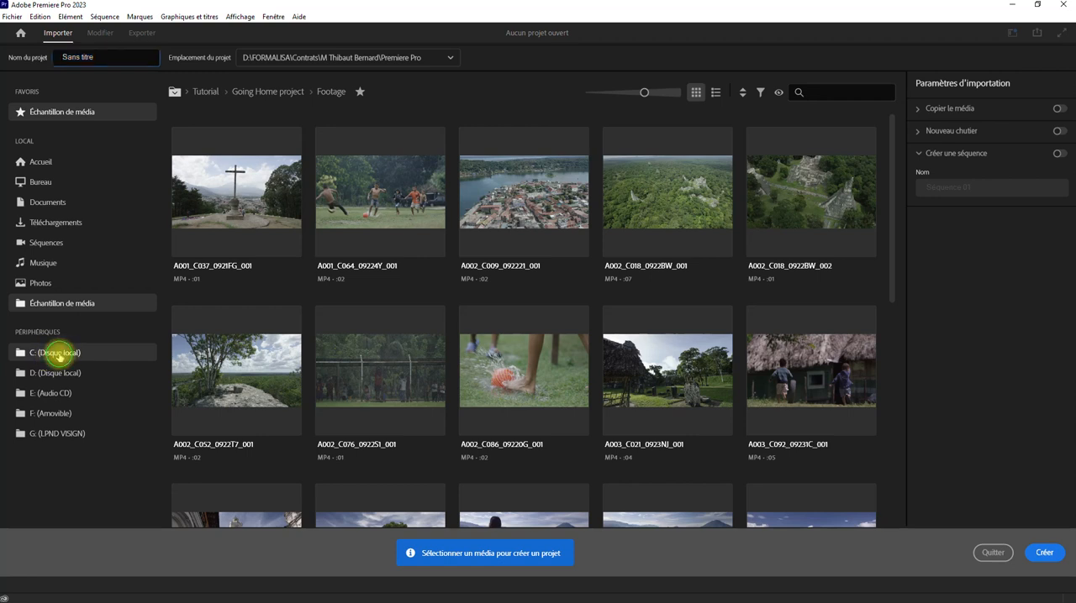
Step: Browse the contents of the local drives C:, D: and E: for media, returning to C:
{"action": "left_click", "coordinate": [59, 355]}
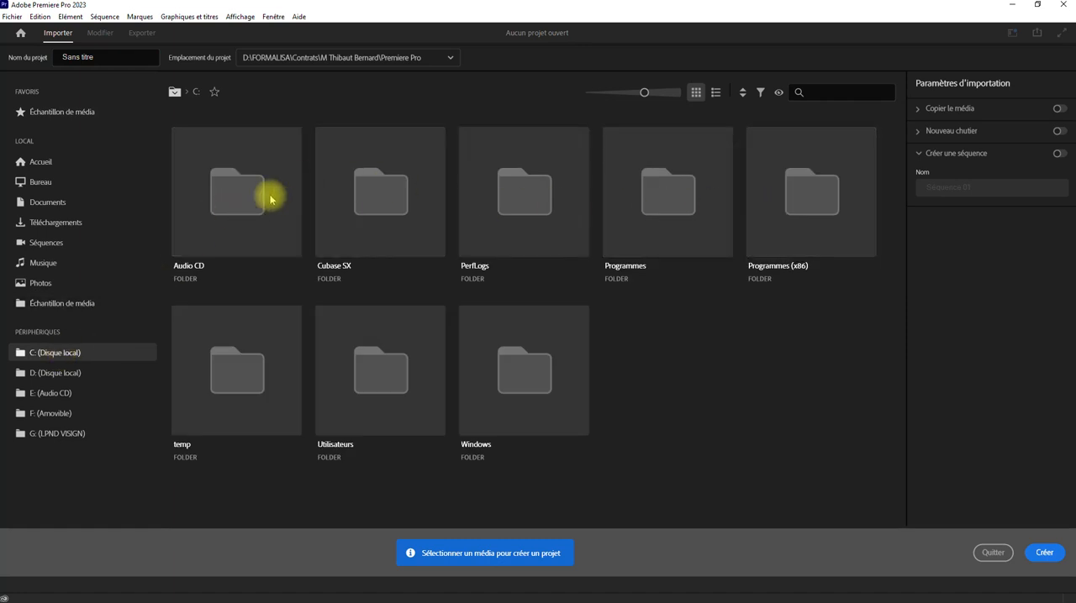
{"action": "left_click", "coordinate": [54, 375]}
{"action": "left_click", "coordinate": [56, 395]}
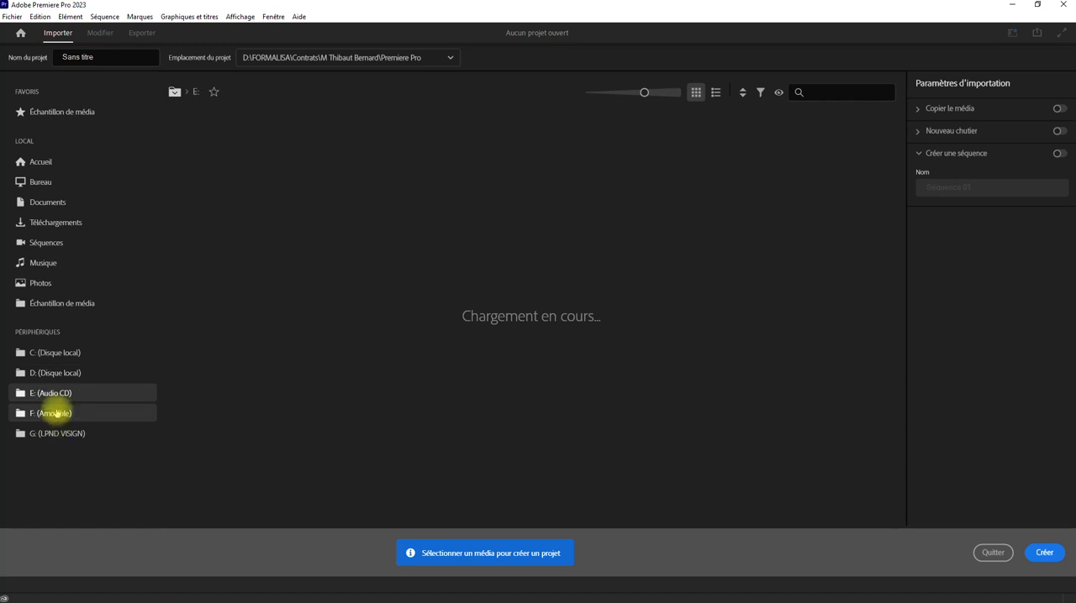
{"action": "left_click", "coordinate": [49, 357]}
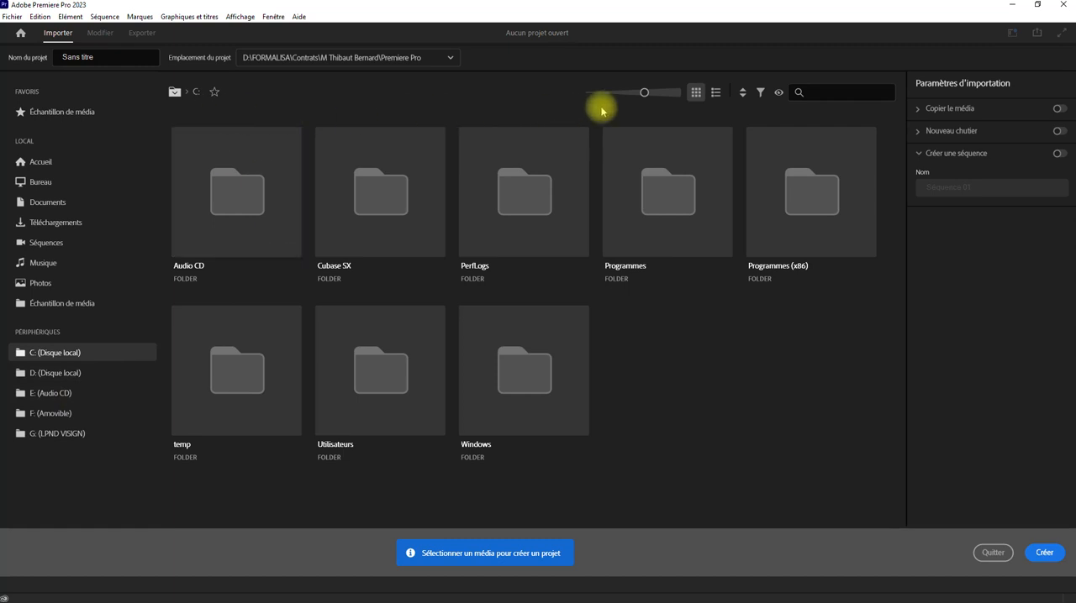
Step: Reduce the thumbnail size and show the Accueil location as a list, sorting it by creation date and back by name
{"action": "mouse_move", "coordinate": [646, 92]}
{"action": "left_mouse_down"}
{"action": "mouse_move", "coordinate": [622, 92]}
{"action": "mouse_move", "coordinate": [635, 92]}
{"action": "left_mouse_up"}
{"action": "left_click", "coordinate": [43, 162]}
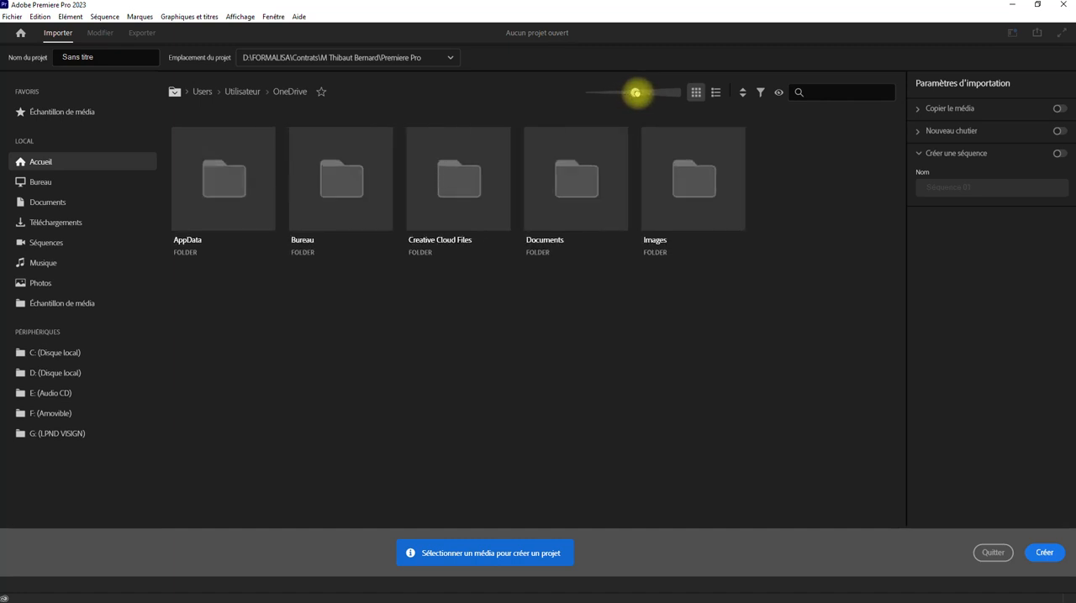
{"action": "left_click", "coordinate": [716, 94]}
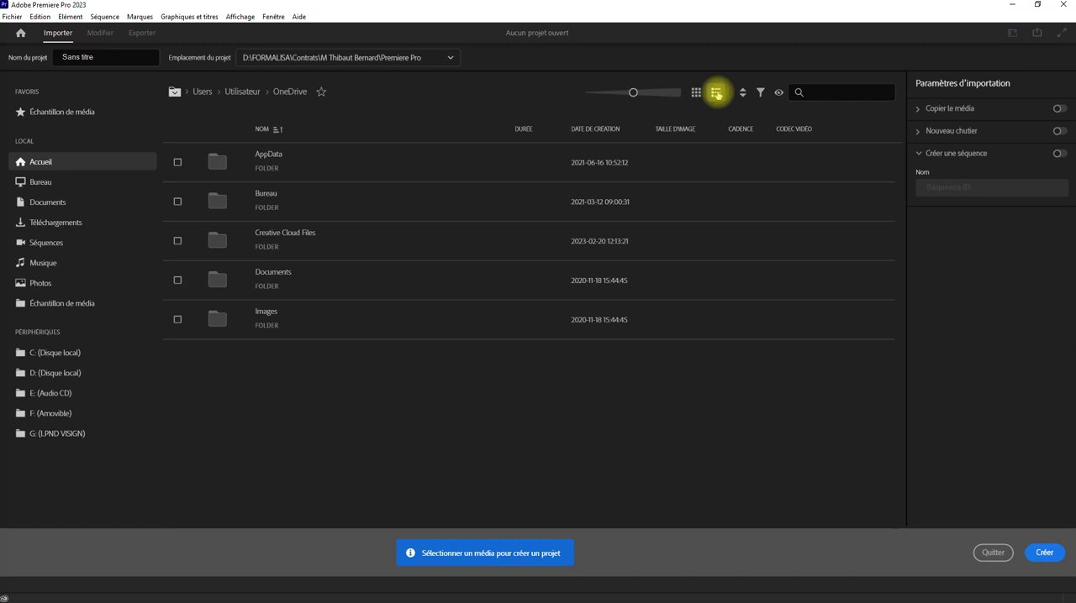
{"action": "left_click", "coordinate": [592, 130]}
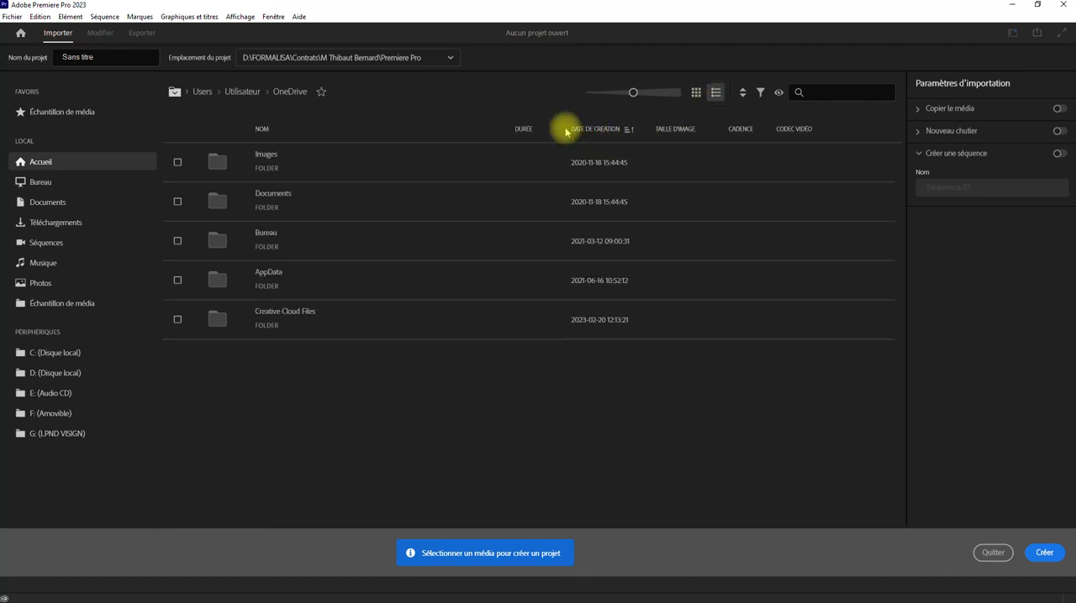
{"action": "left_click", "coordinate": [261, 129]}
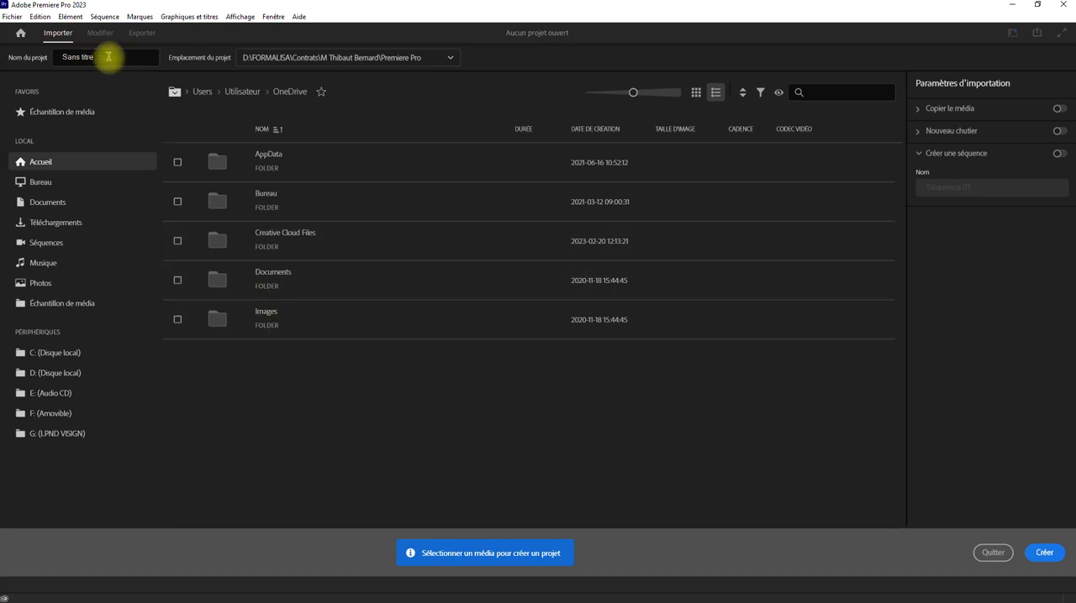
Step: Name the project "Projet paramètres"
{"action": "left_click_drag", "start_coordinate": [109, 57], "coordinate": [63, 55]}
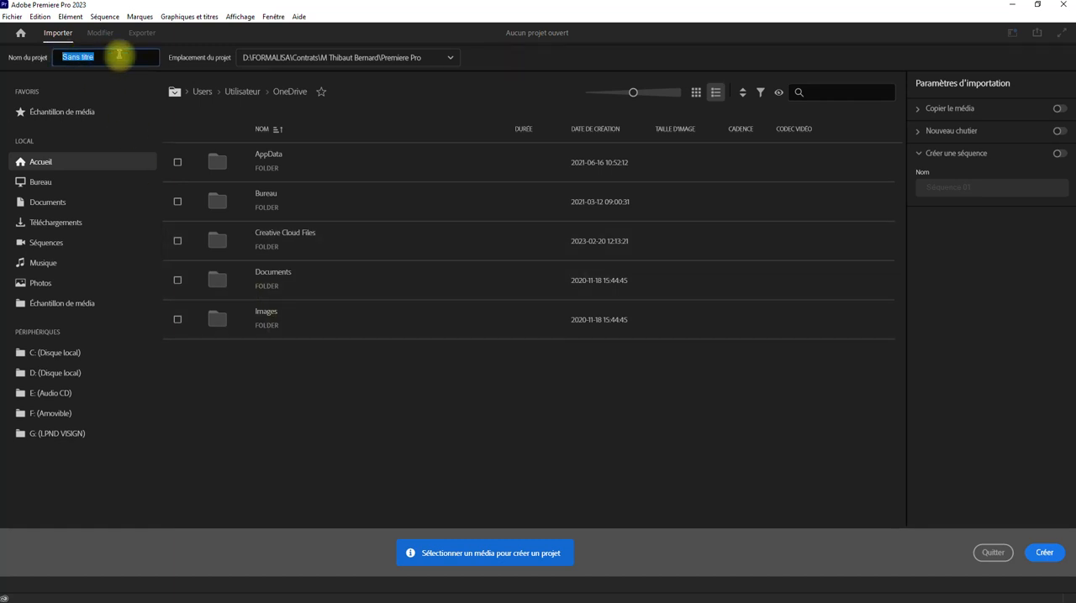
{"action": "type", "text": "Pro"}
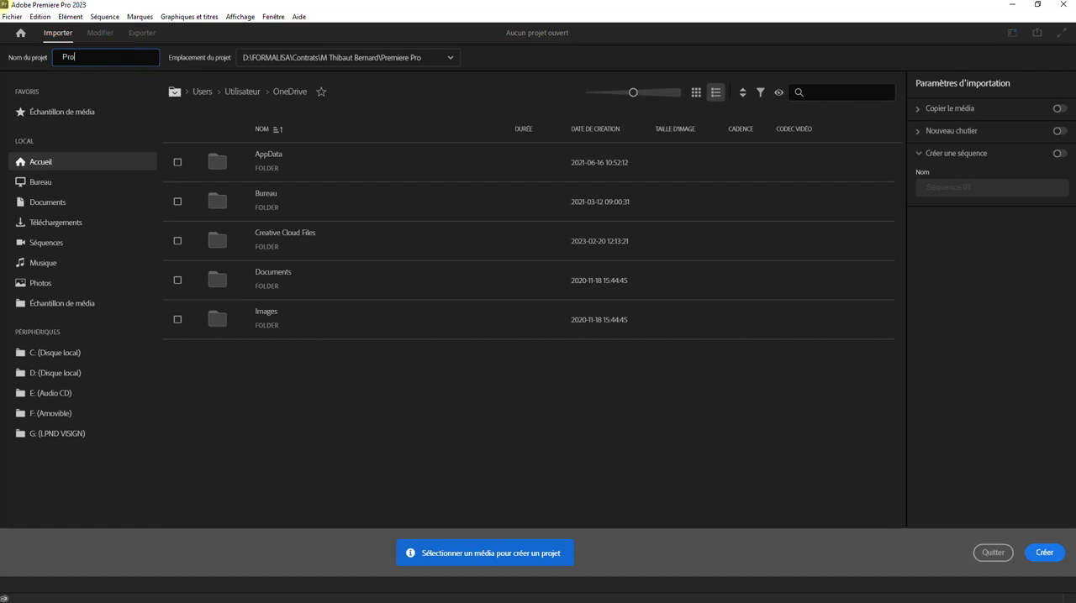
{"action": "type", "text": "jet paramètres"}
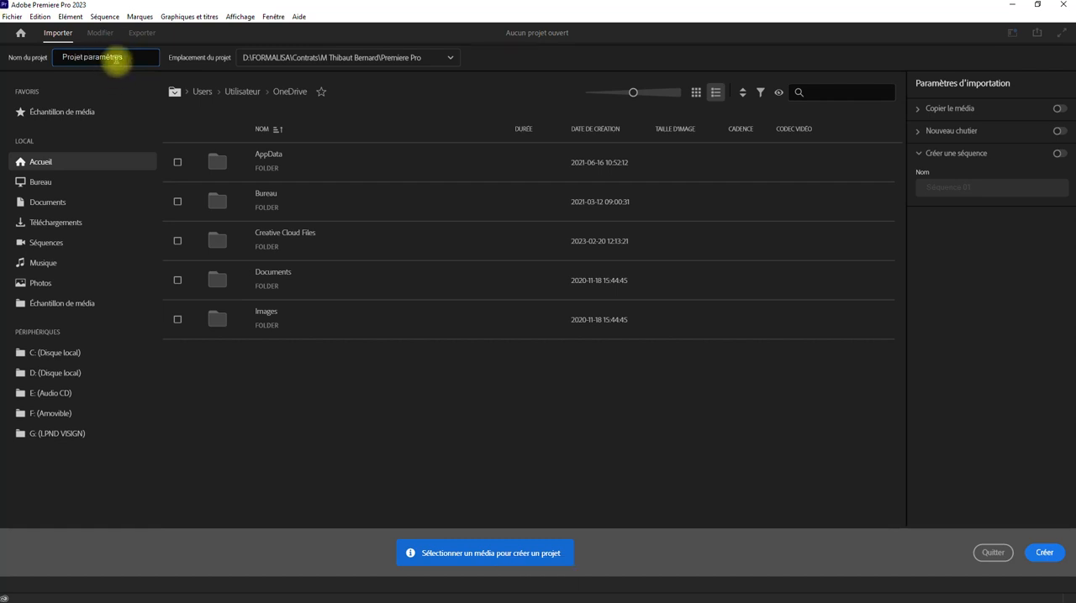
{"action": "left_click_drag", "start_coordinate": [123, 58], "coordinate": [83, 59]}
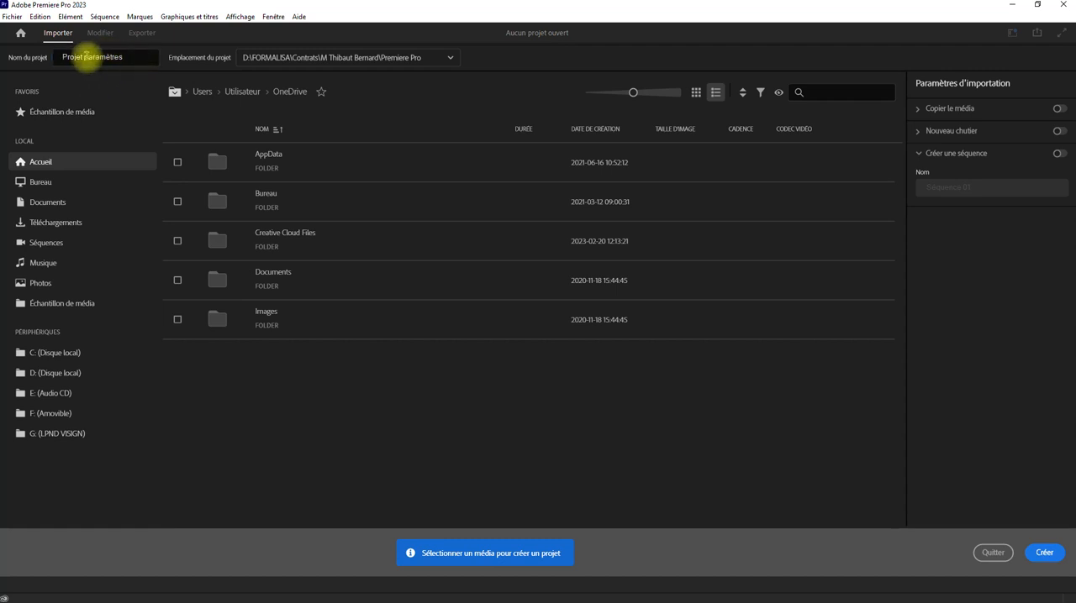
Step: Start choosing another project location and browse to Disque local (D:)
{"action": "left_click", "coordinate": [291, 59]}
{"action": "left_click", "coordinate": [278, 144]}
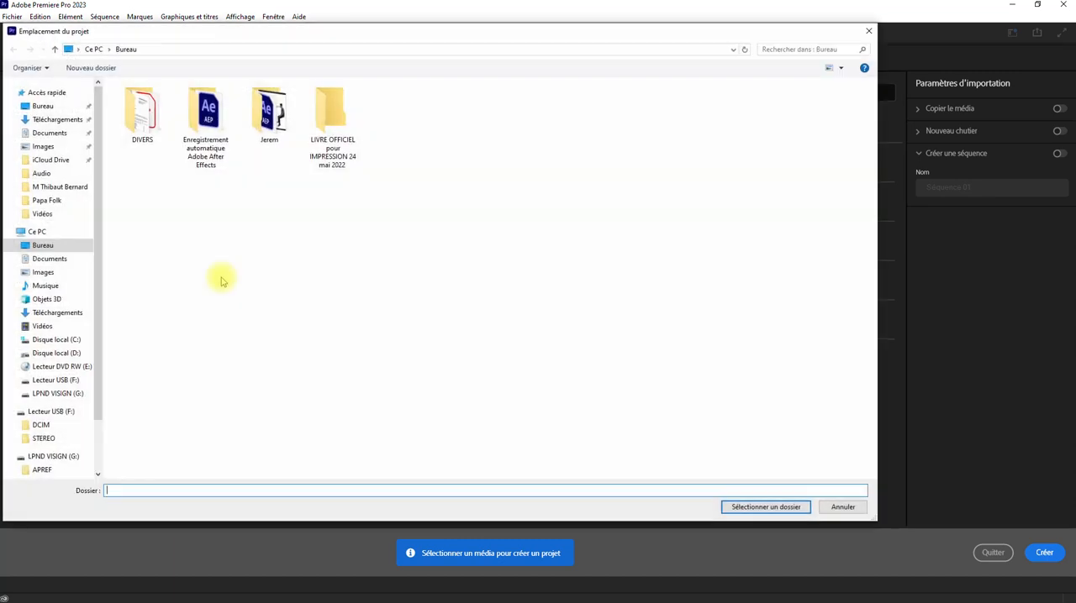
{"action": "left_click", "coordinate": [36, 232]}
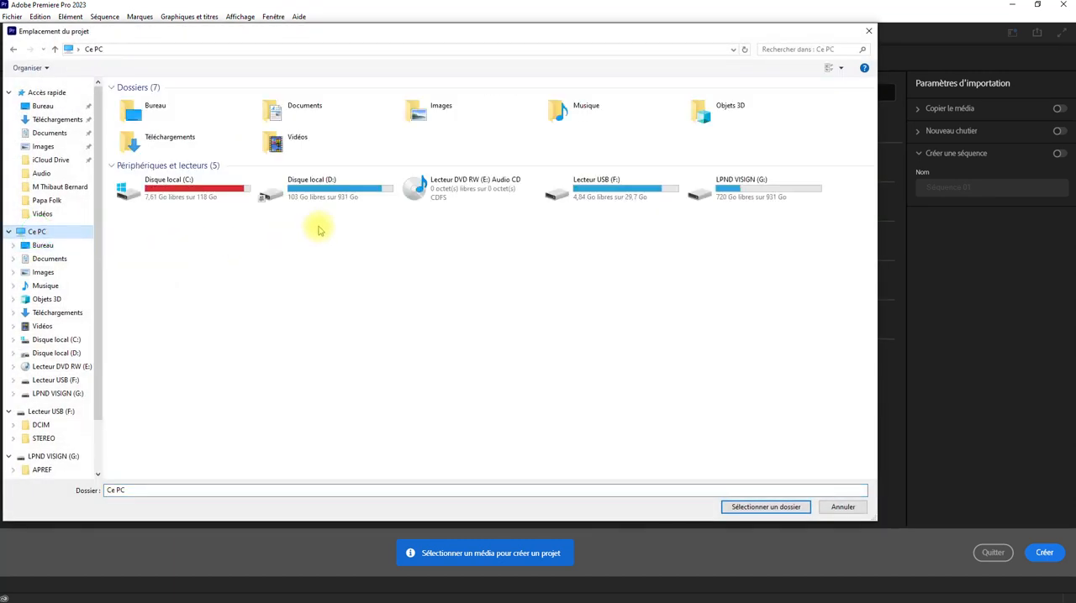
{"action": "double_click", "coordinate": [353, 197]}
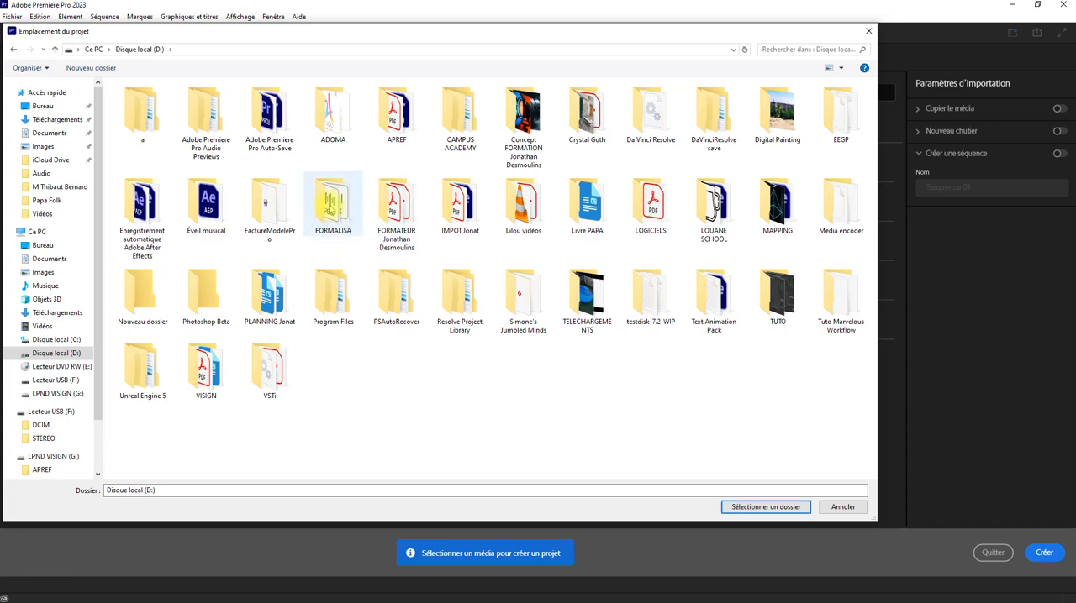
{"action": "double_click", "coordinate": [331, 207]}
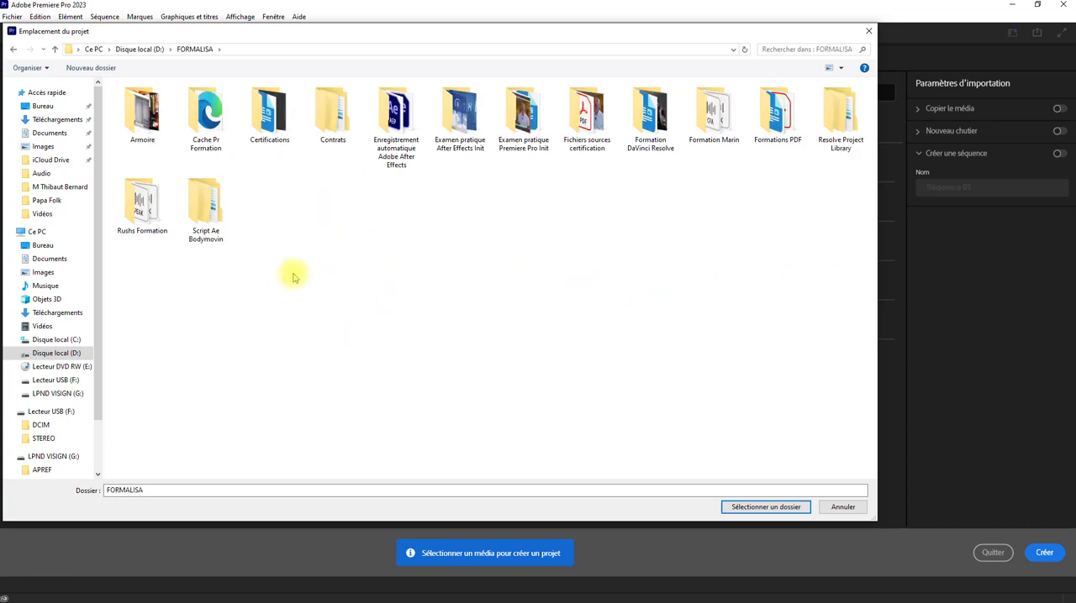
{"action": "left_click", "coordinate": [147, 50]}
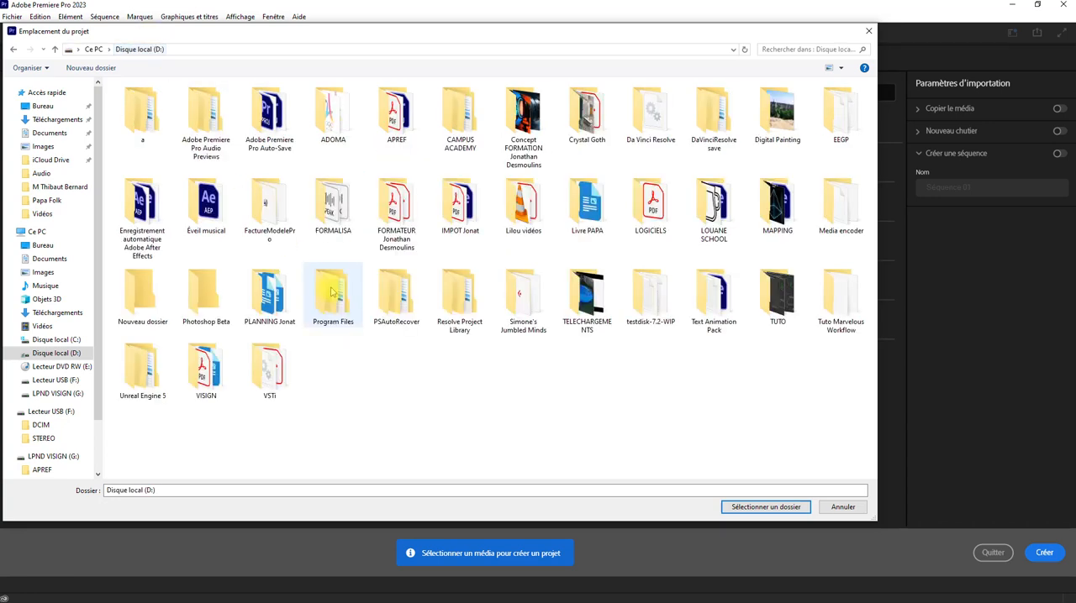
{"action": "right_click", "coordinate": [406, 383]}
{"action": "left_click", "coordinate": [354, 372]}
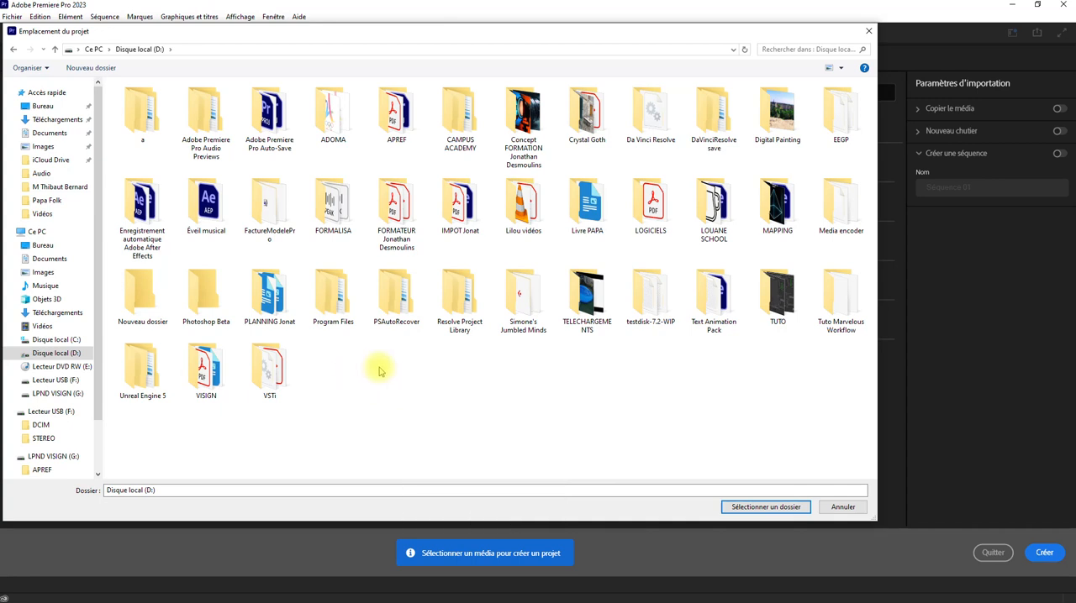
Step: Open the TUTO folder on Disque local (D:)
{"action": "double_click", "coordinate": [775, 294]}
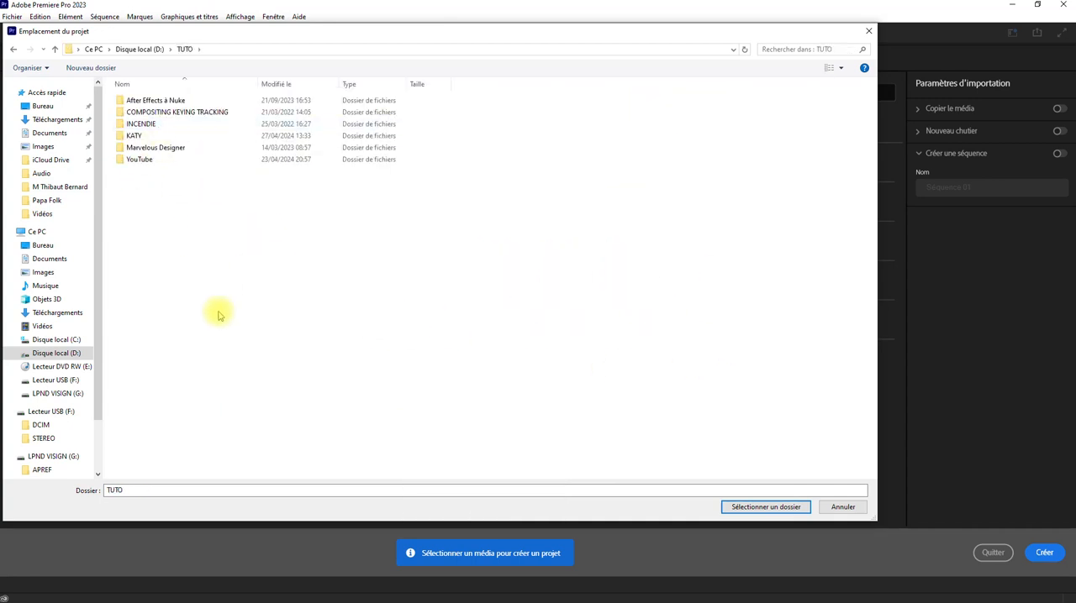
{"action": "right_click", "coordinate": [230, 249]}
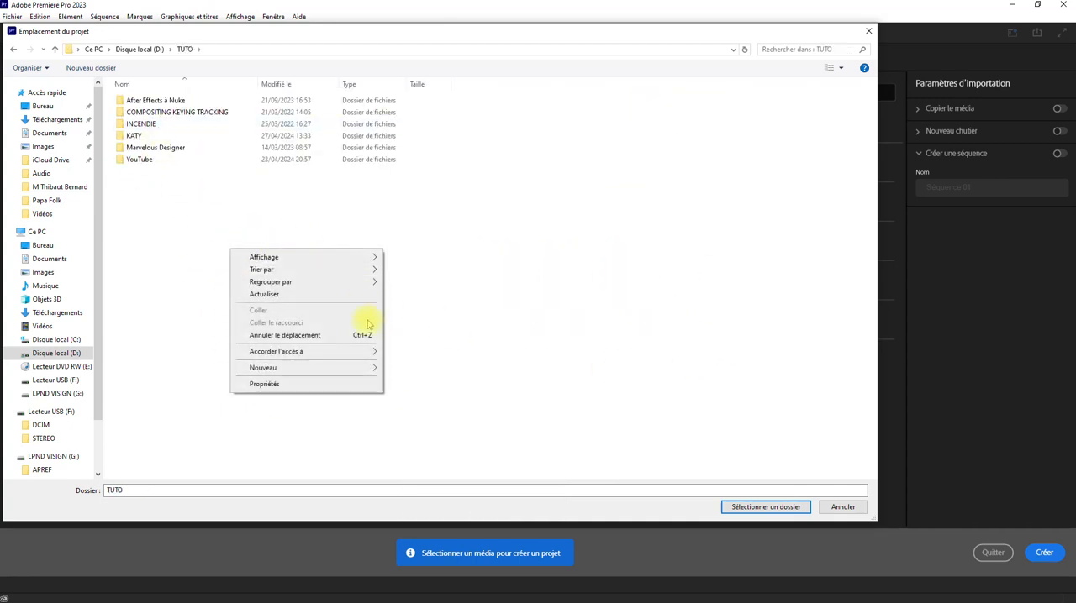
{"action": "mouse_move", "coordinate": [367, 371]}
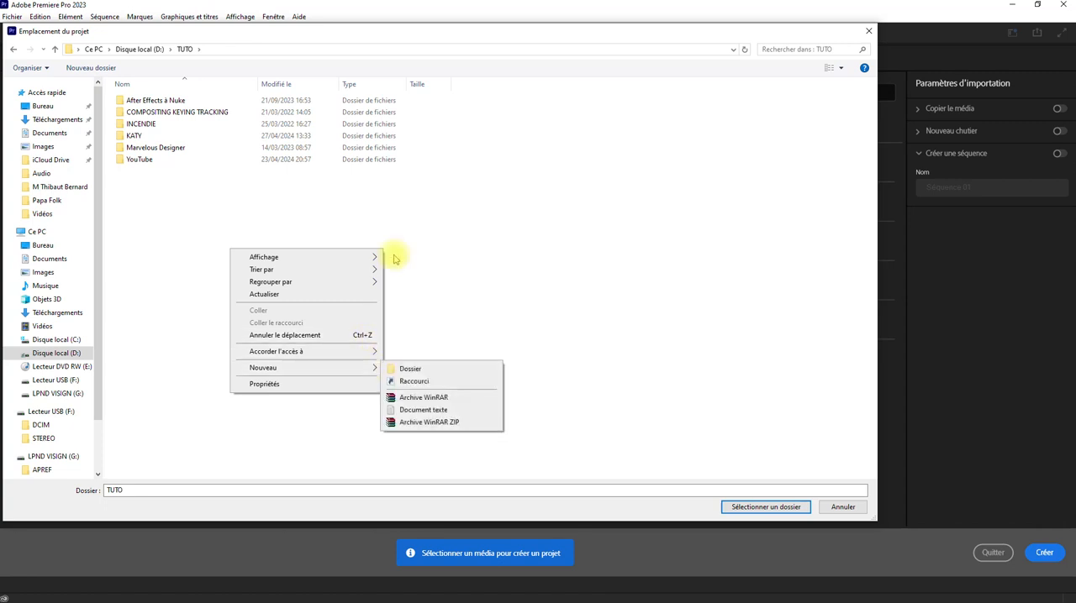
{"action": "left_click", "coordinate": [414, 216]}
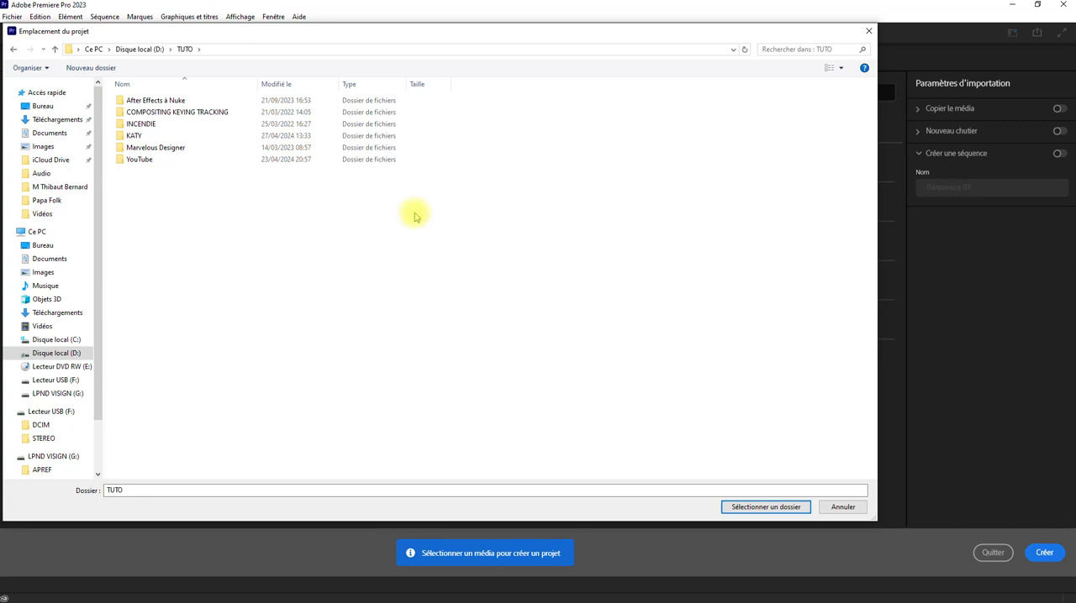
Step: Create a folder named "PROJET Paramètres" inside the TUTO folder
{"action": "right_click", "coordinate": [281, 213]}
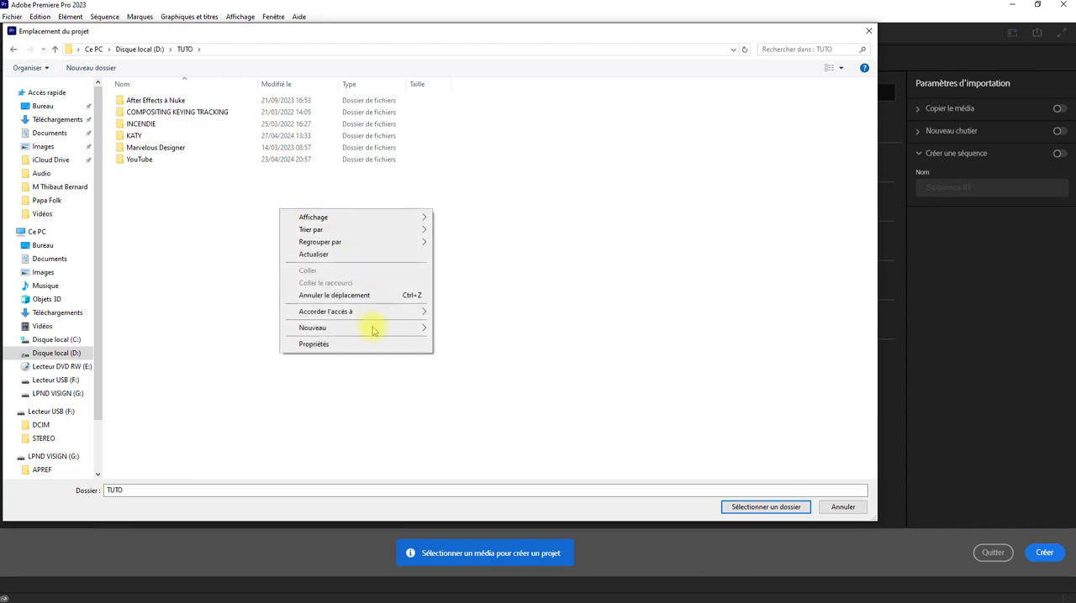
{"action": "mouse_move", "coordinate": [374, 330]}
{"action": "left_click", "coordinate": [471, 329]}
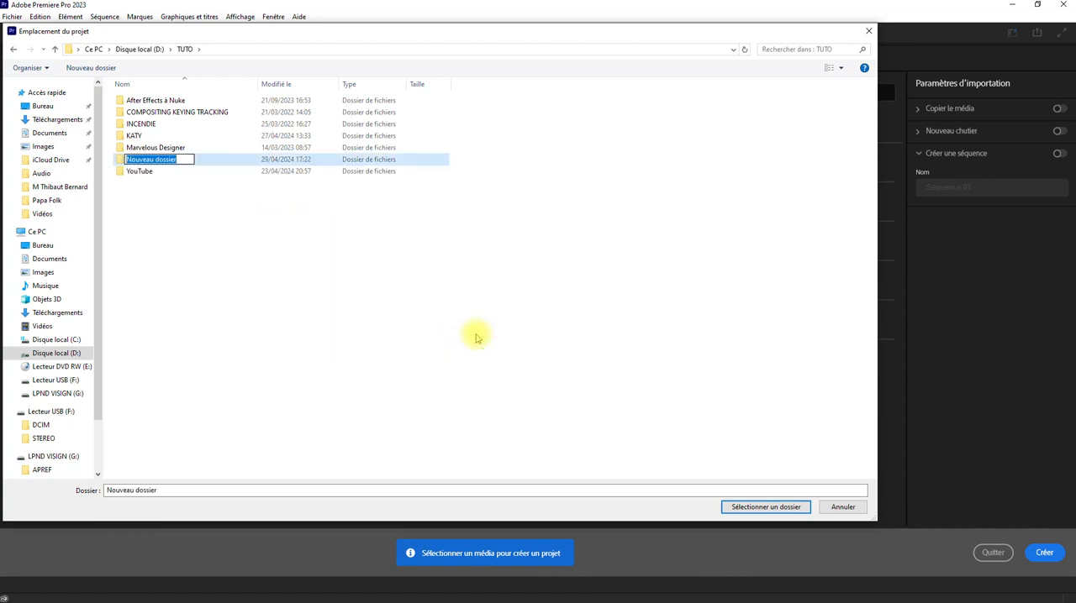
{"action": "type", "text": "PROJET Paramètres"}
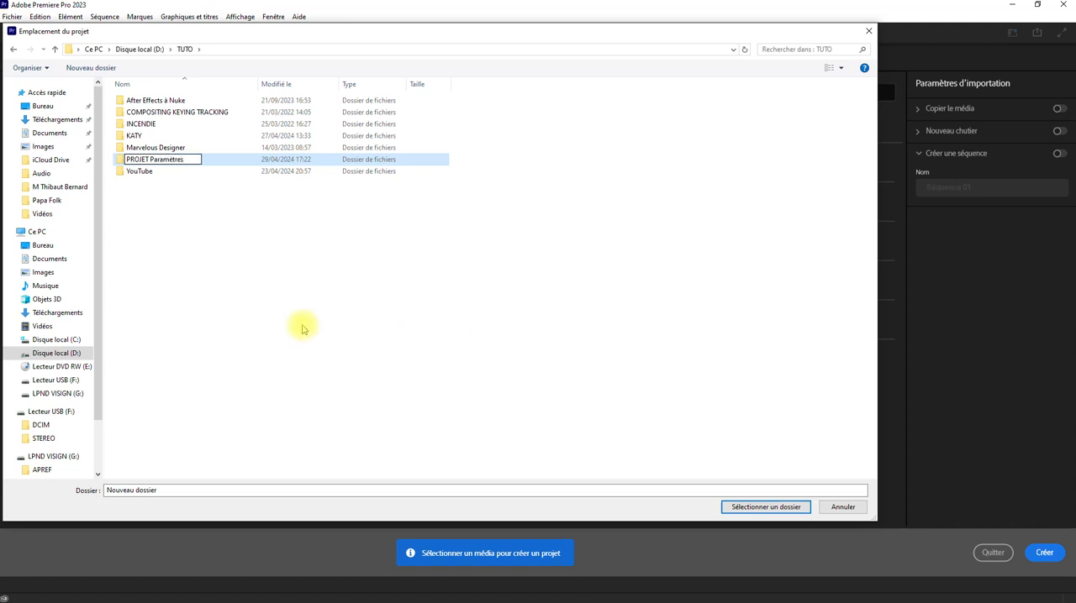
{"action": "left_click", "coordinate": [271, 288]}
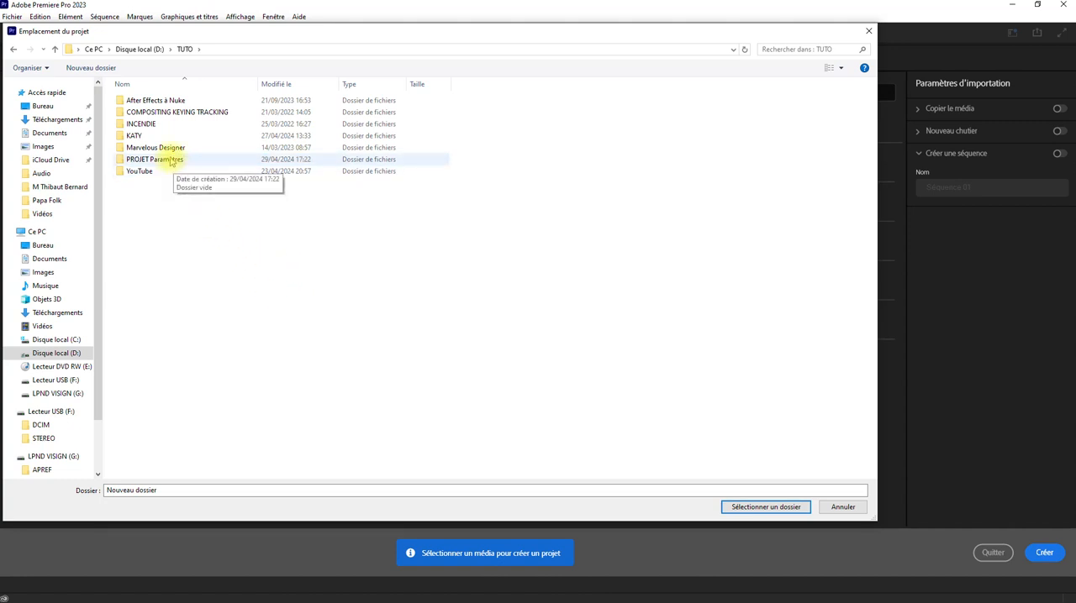
Step: Open the PROJET Paramètres folder and create a subfolder named "Premiere Pro" in it
{"action": "double_click", "coordinate": [167, 161]}
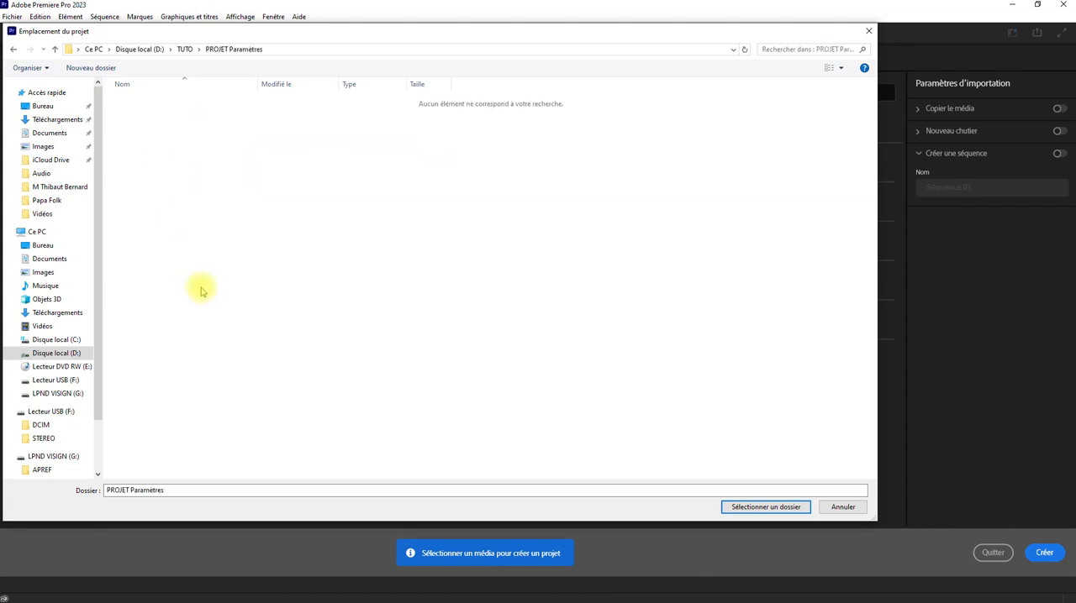
{"action": "right_click", "coordinate": [202, 287]}
{"action": "mouse_move", "coordinate": [329, 403]}
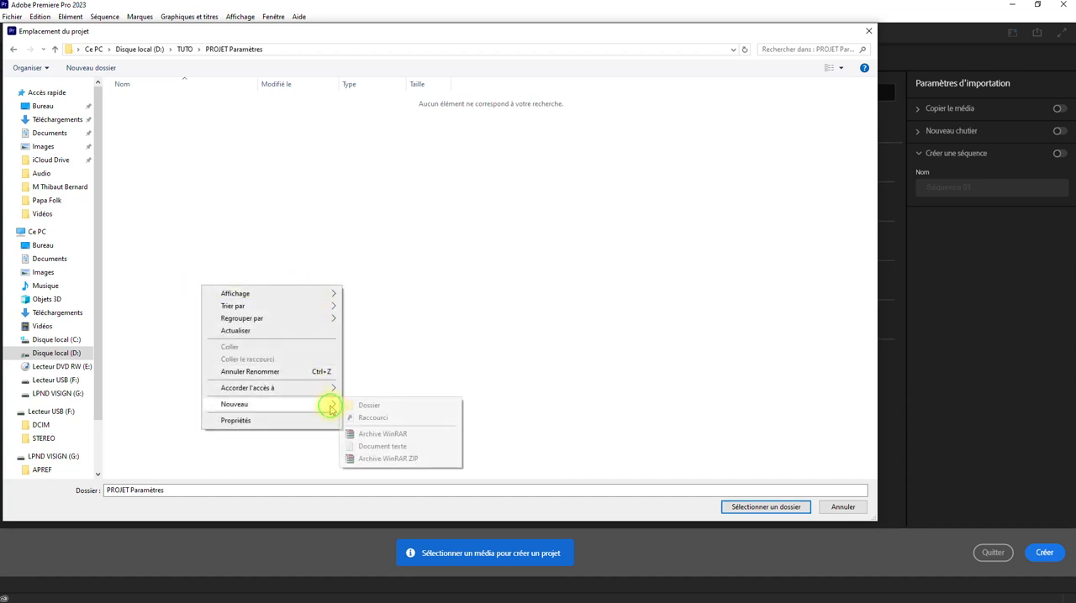
{"action": "left_click", "coordinate": [370, 406]}
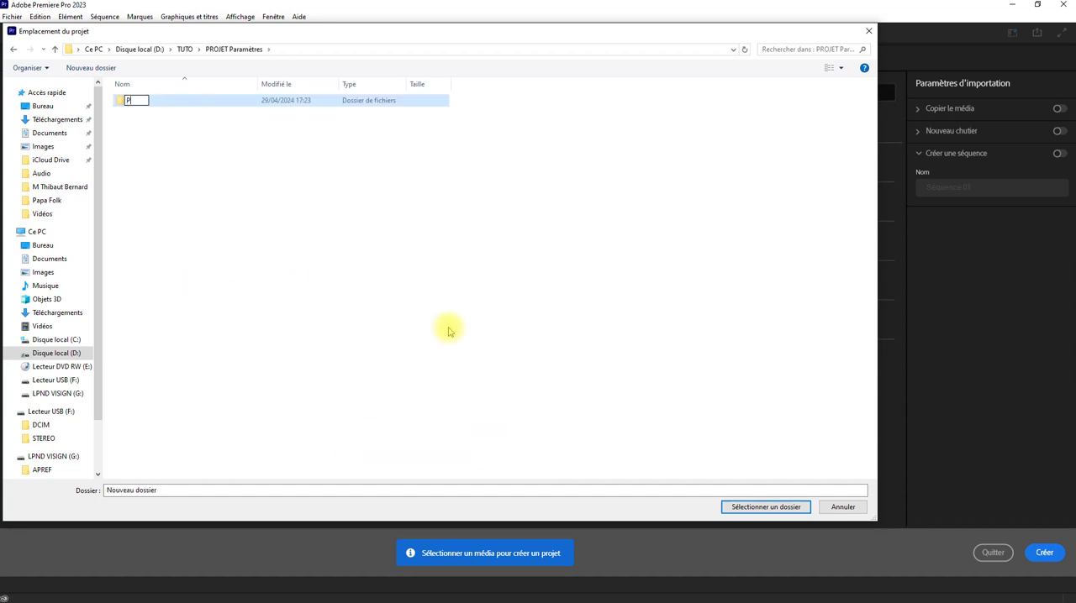
{"action": "type", "text": "Premiere Pro"}
{"action": "left_click", "coordinate": [197, 233]}
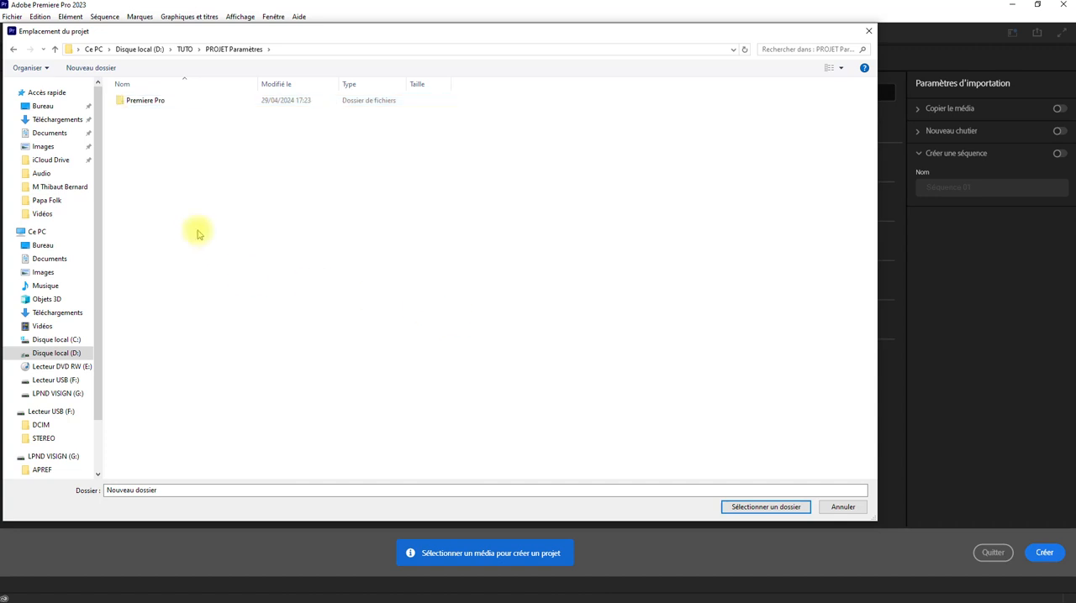
Step: Create a second folder named "After Effects via Premiere Pro" inside the PROJET Paramètres folder
{"action": "right_click", "coordinate": [208, 174]}
{"action": "mouse_move", "coordinate": [315, 290]}
{"action": "left_click", "coordinate": [370, 289]}
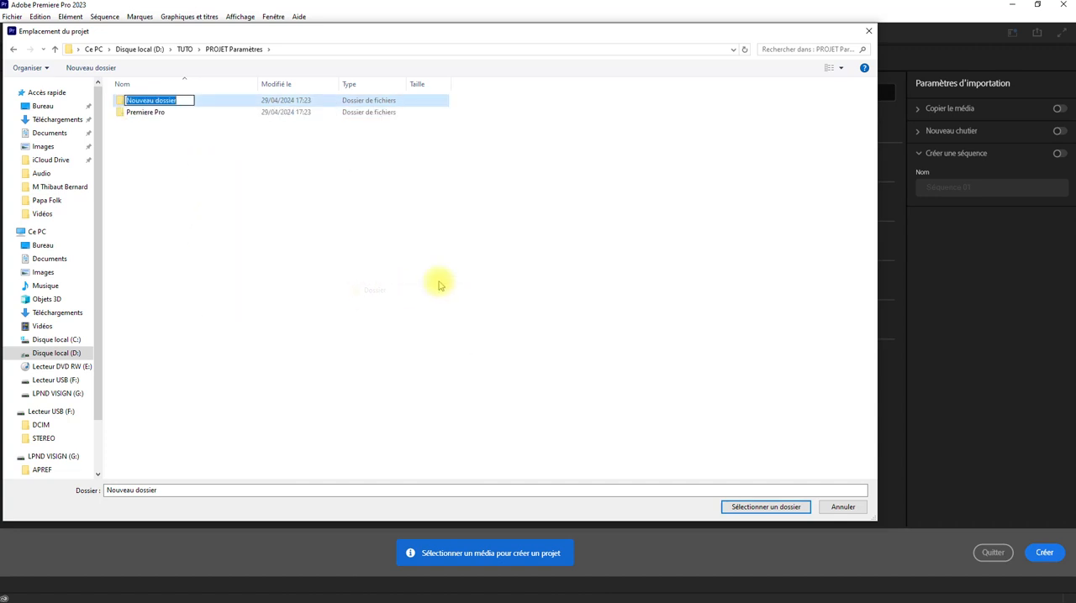
{"action": "type", "text": "After "}
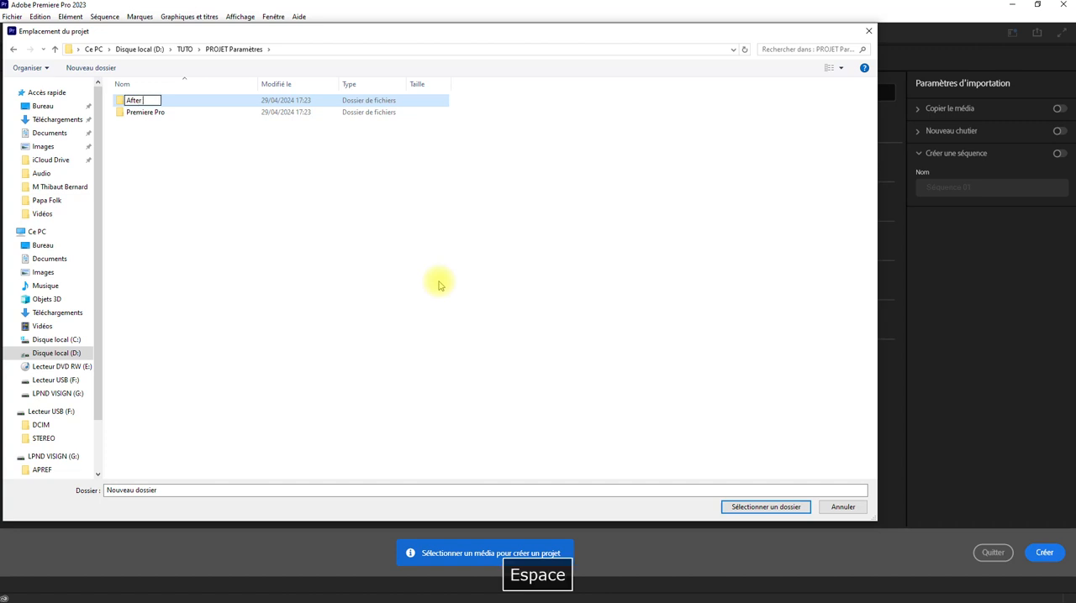
{"action": "type", "text": "Effects vi"}
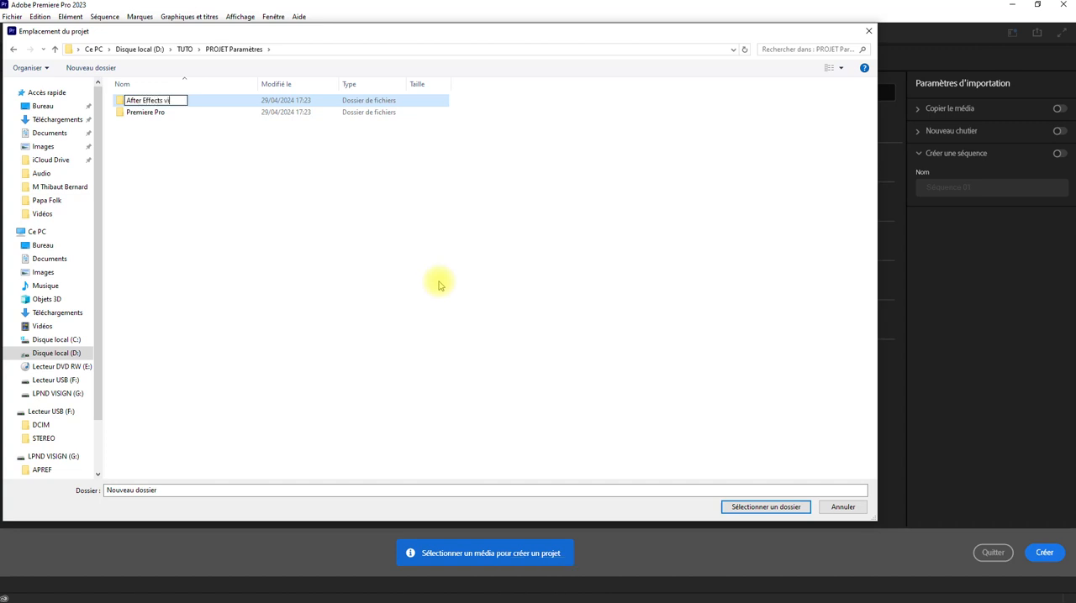
{"action": "type", "text": "a Premiere Pro"}
{"action": "key", "text": "Return"}
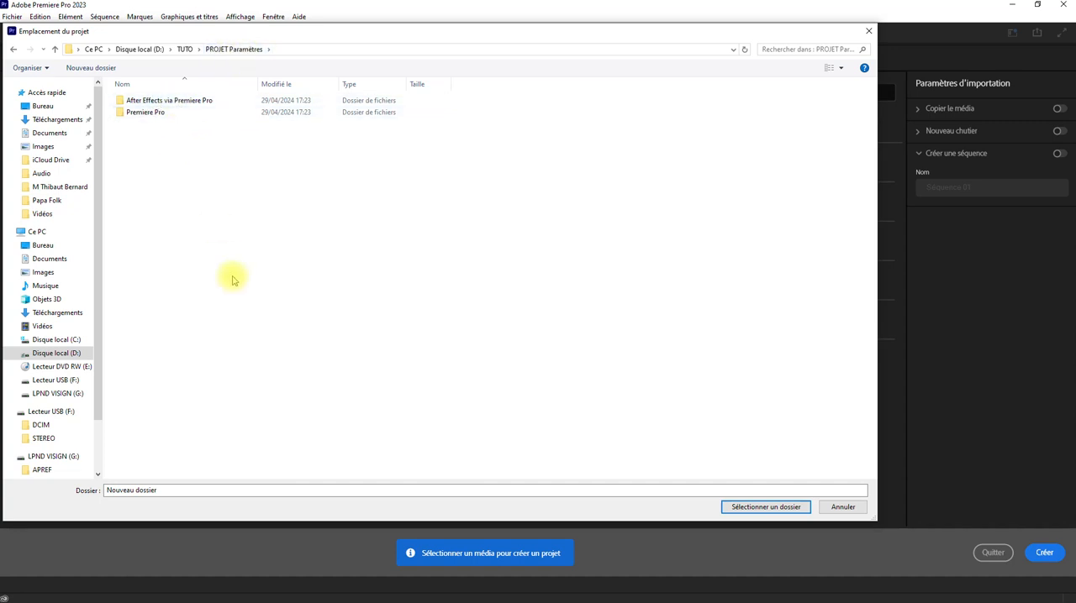
Step: Choose the Premiere Pro folder as the project location and create the project with automatic sequence creation turned off
{"action": "left_click", "coordinate": [157, 114]}
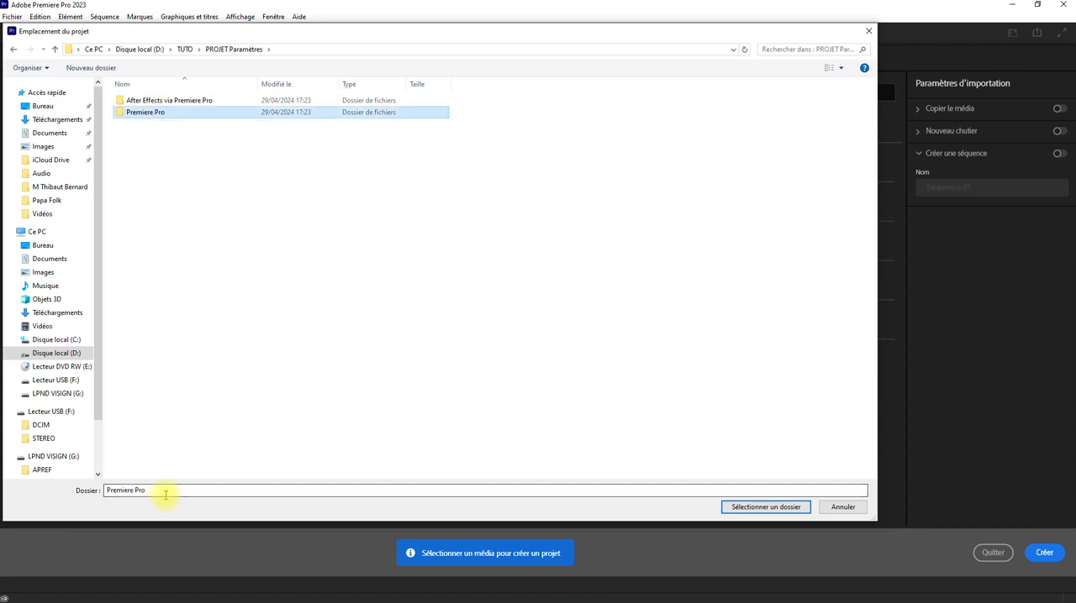
{"action": "left_click", "coordinate": [723, 507]}
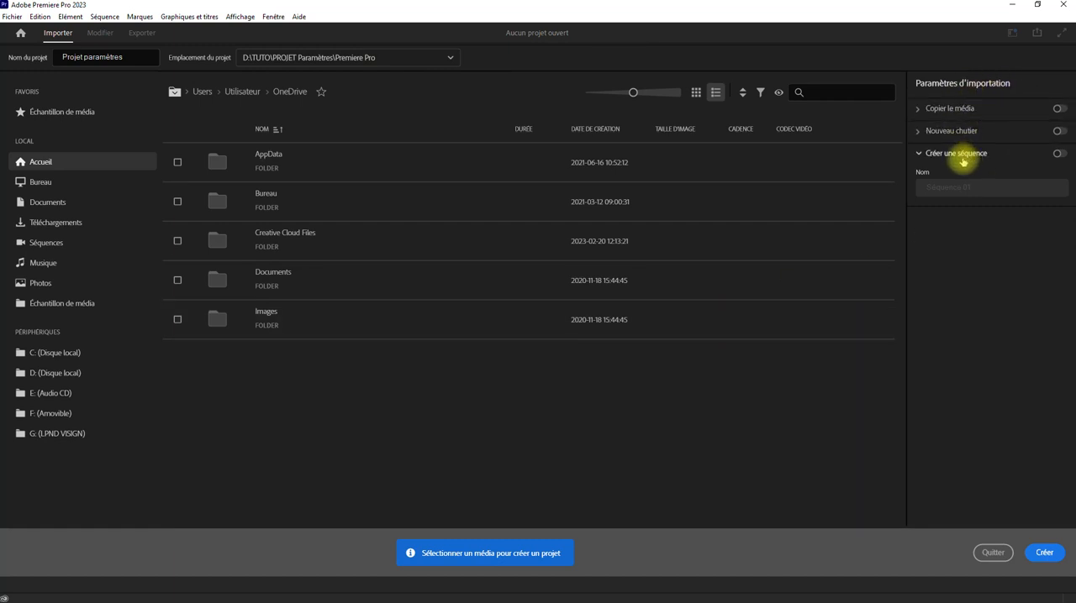
{"action": "left_click", "coordinate": [1059, 155]}
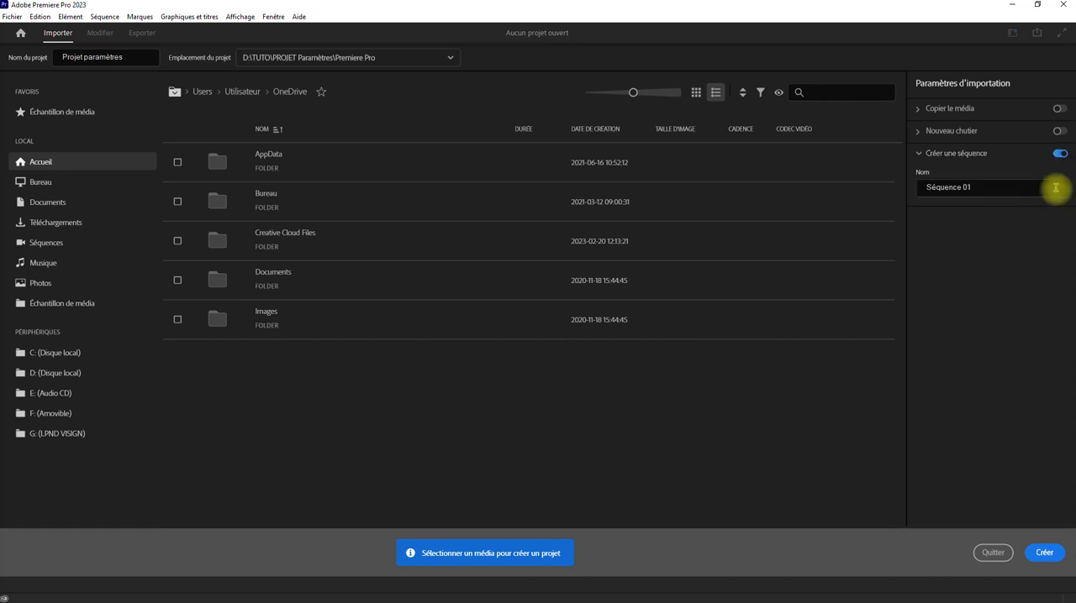
{"action": "left_click", "coordinate": [1061, 155]}
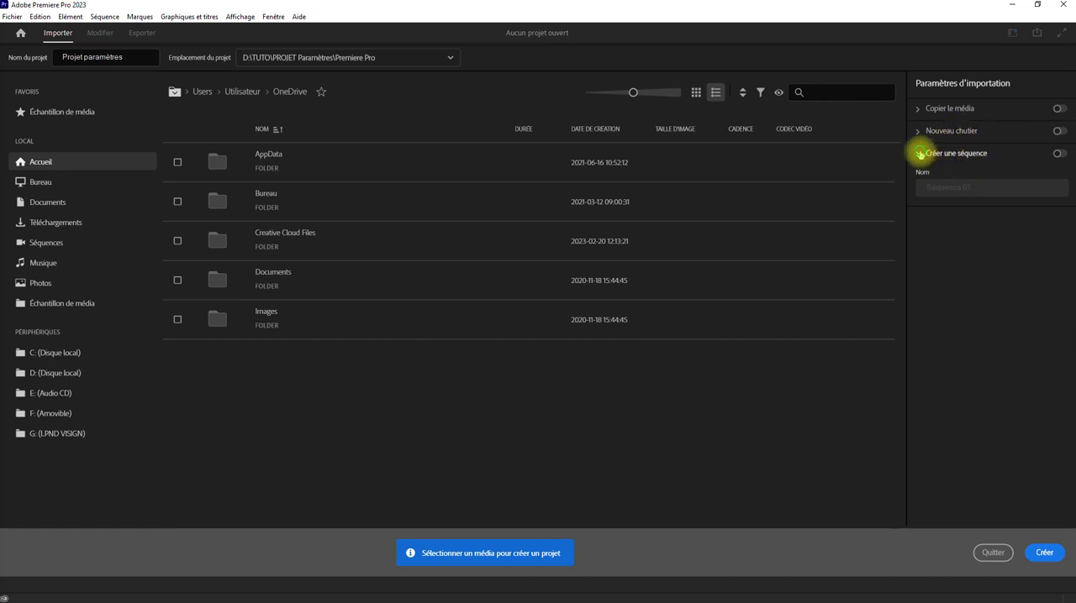
{"action": "left_click", "coordinate": [919, 153]}
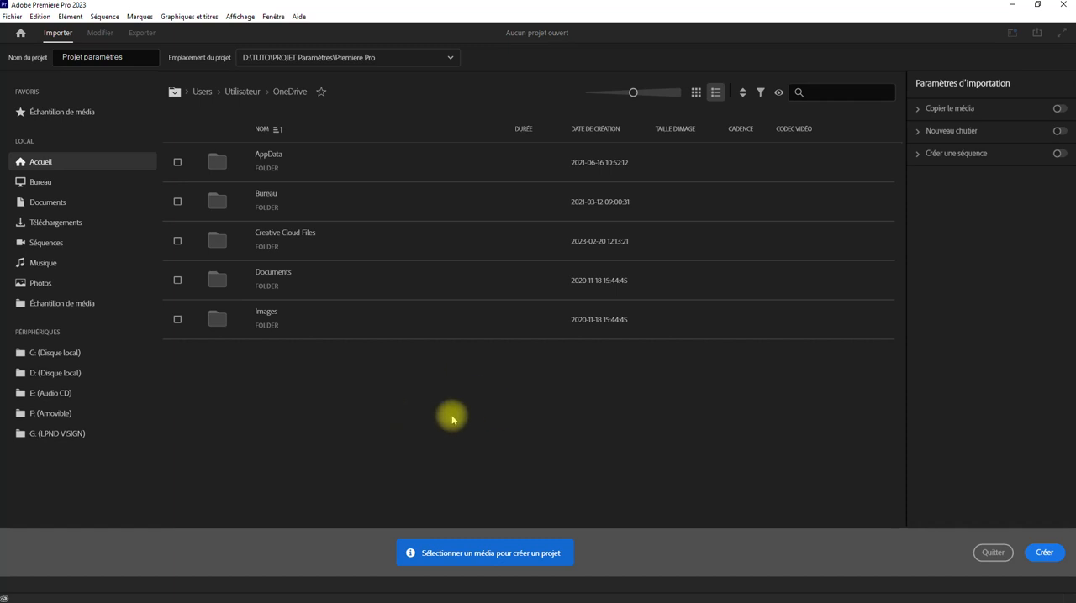
{"action": "left_click", "coordinate": [1042, 553]}
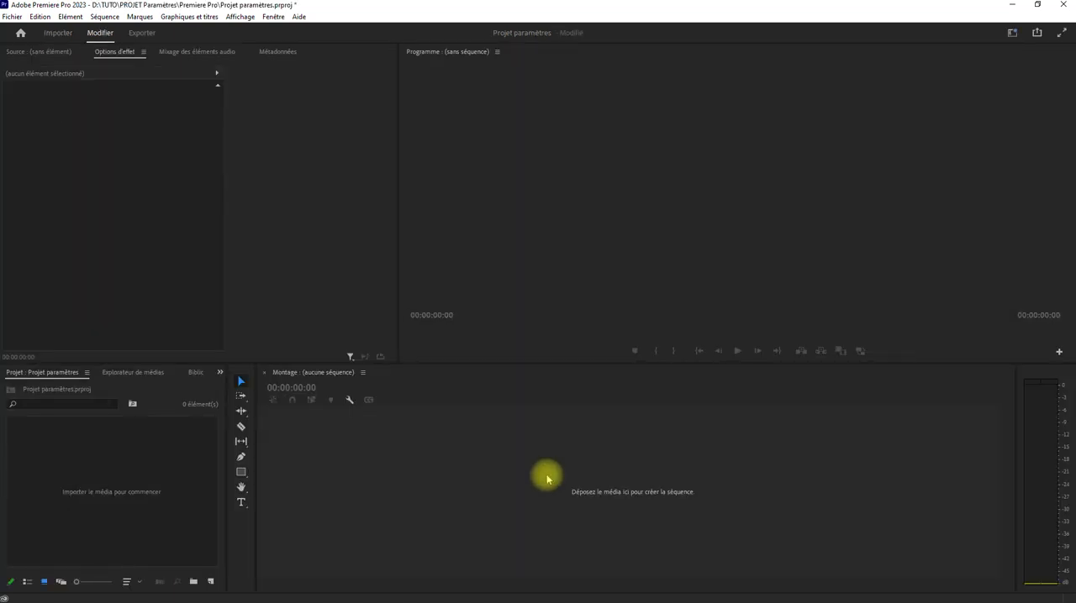
{"action": "left_click", "coordinate": [1013, 32]}
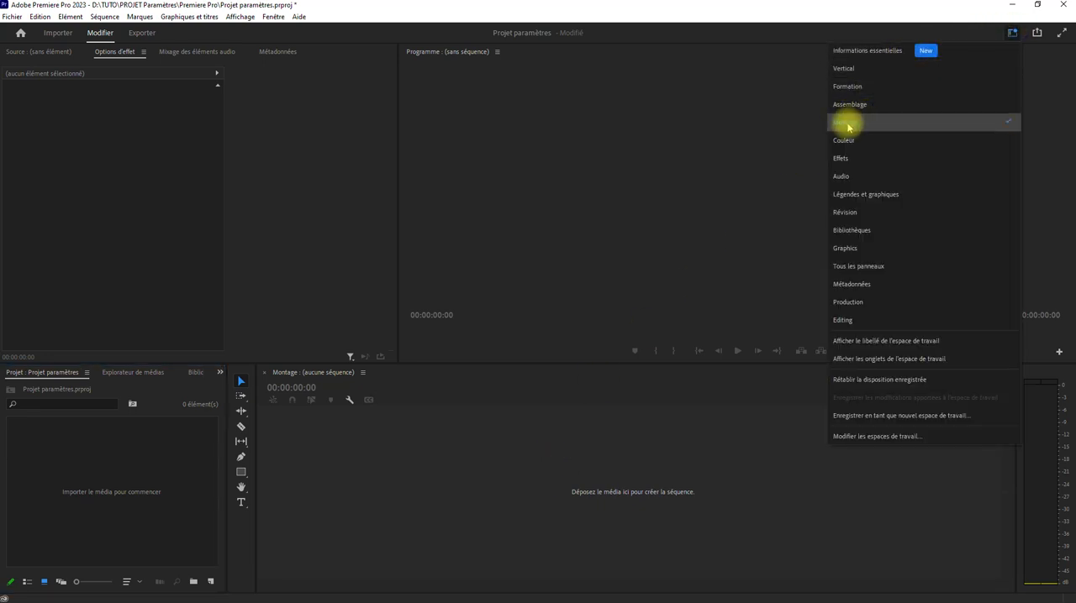
{"action": "left_click", "coordinate": [158, 494]}
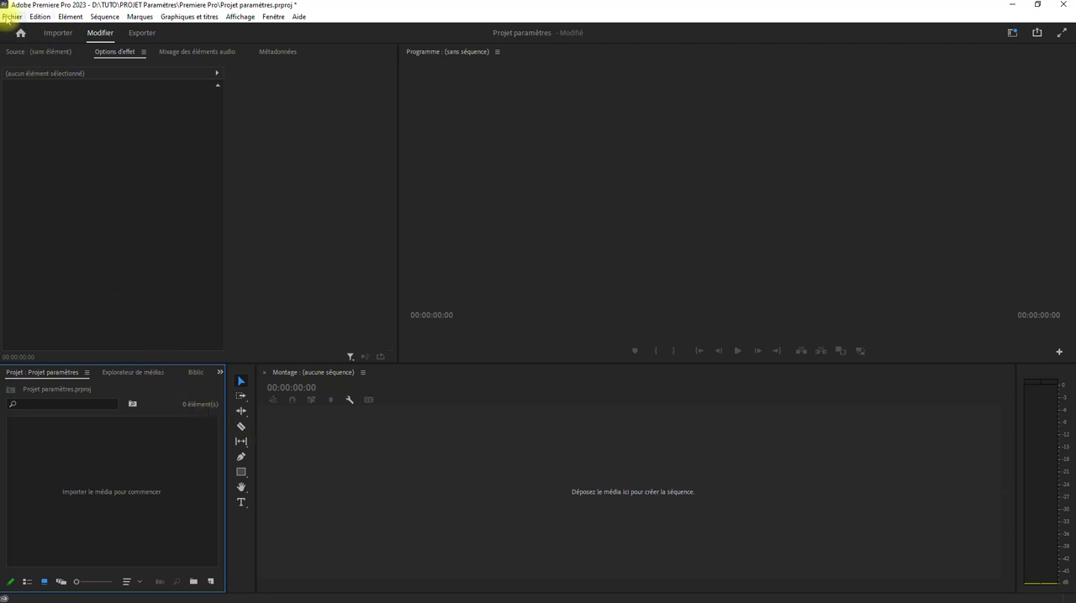
Step: Open the general project settings and examine the available video rendering systems
{"action": "left_click", "coordinate": [11, 17]}
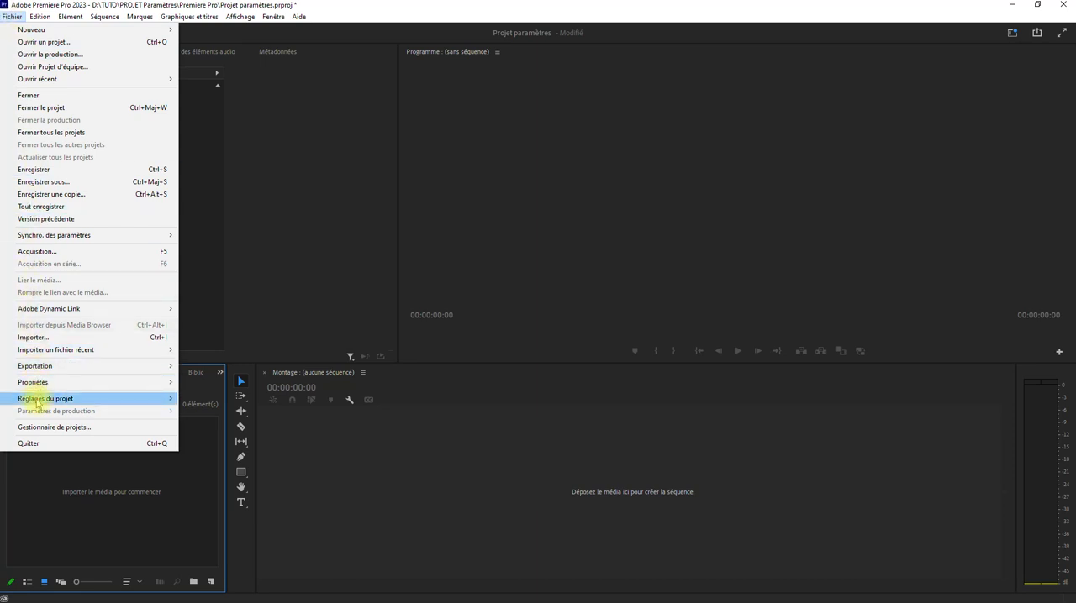
{"action": "mouse_move", "coordinate": [36, 401]}
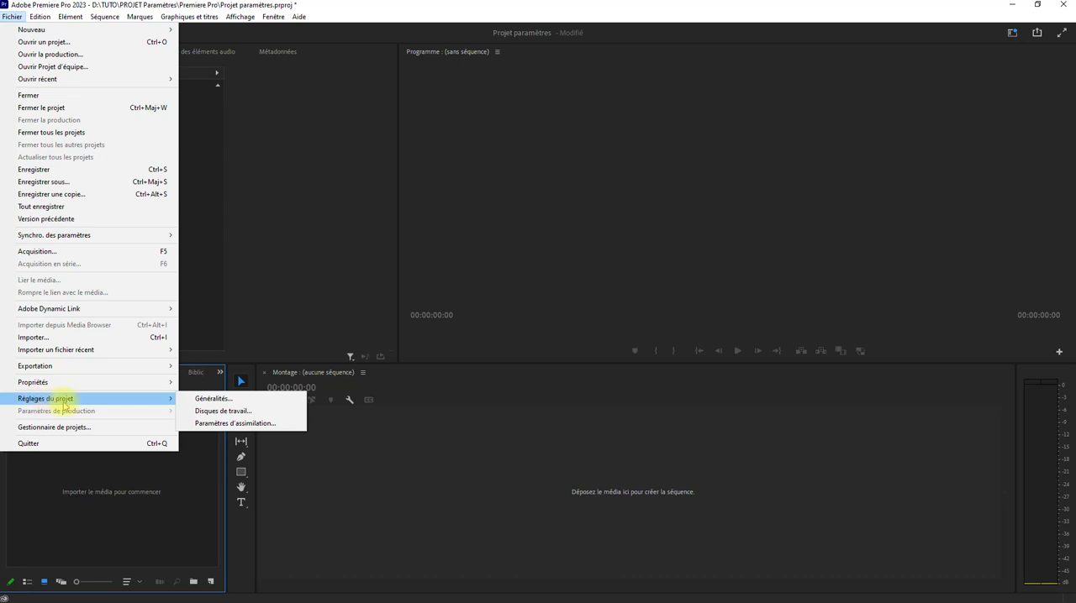
{"action": "left_click", "coordinate": [212, 398]}
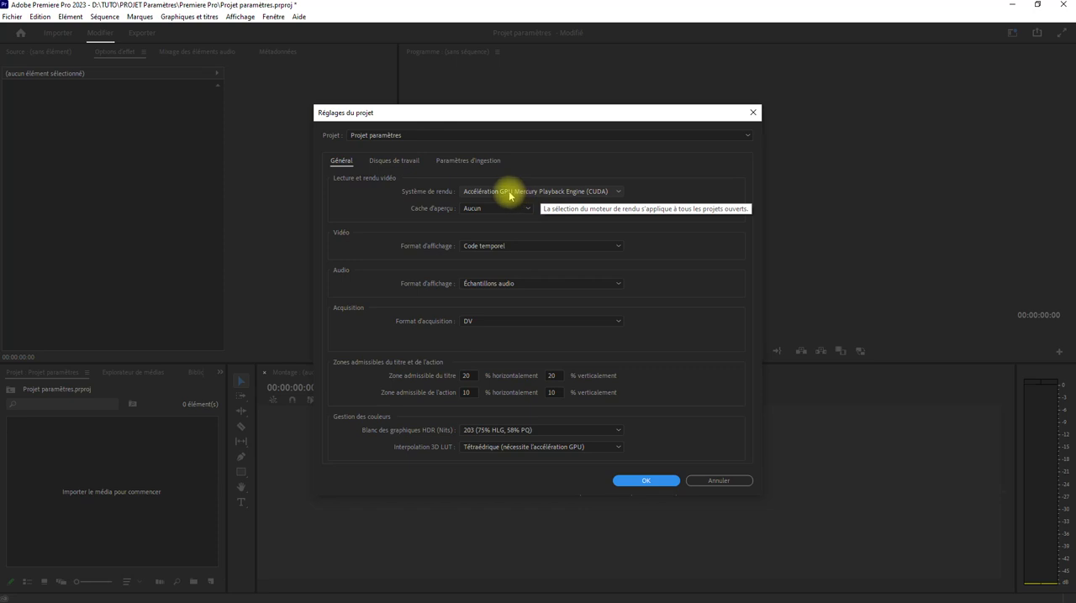
{"action": "left_click", "coordinate": [559, 192]}
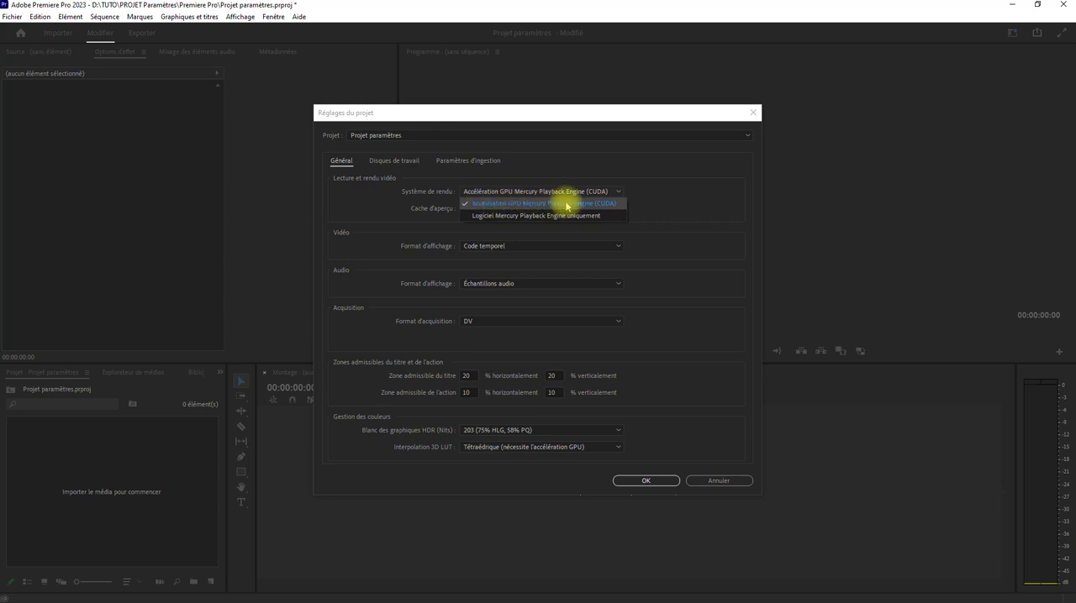
{"action": "left_click", "coordinate": [683, 192]}
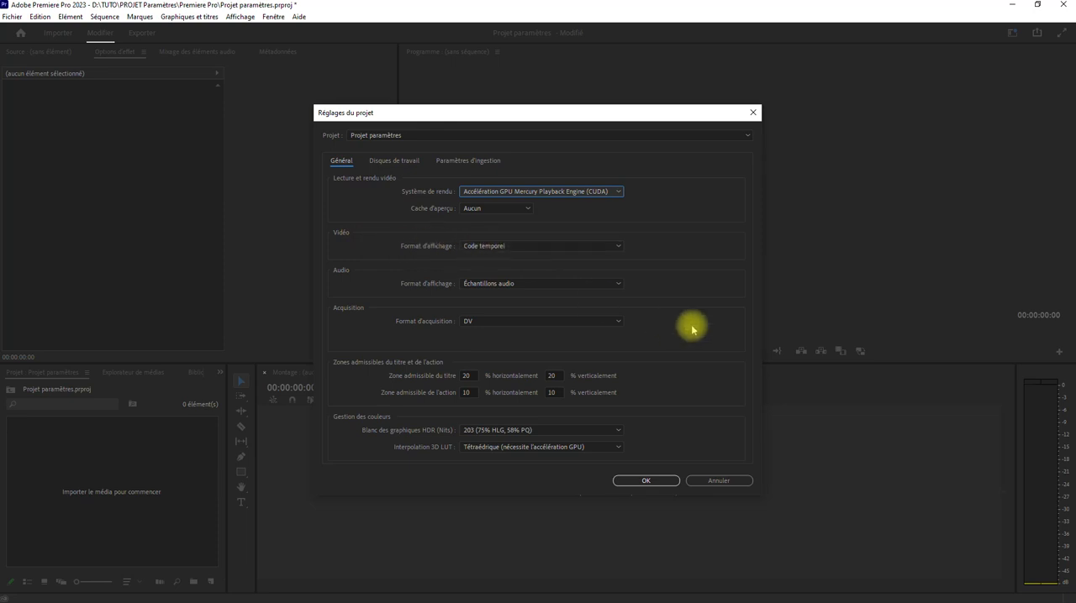
Step: Examine the choices for the video display format, audio display format and capture format in the project settings
{"action": "left_click", "coordinate": [620, 247]}
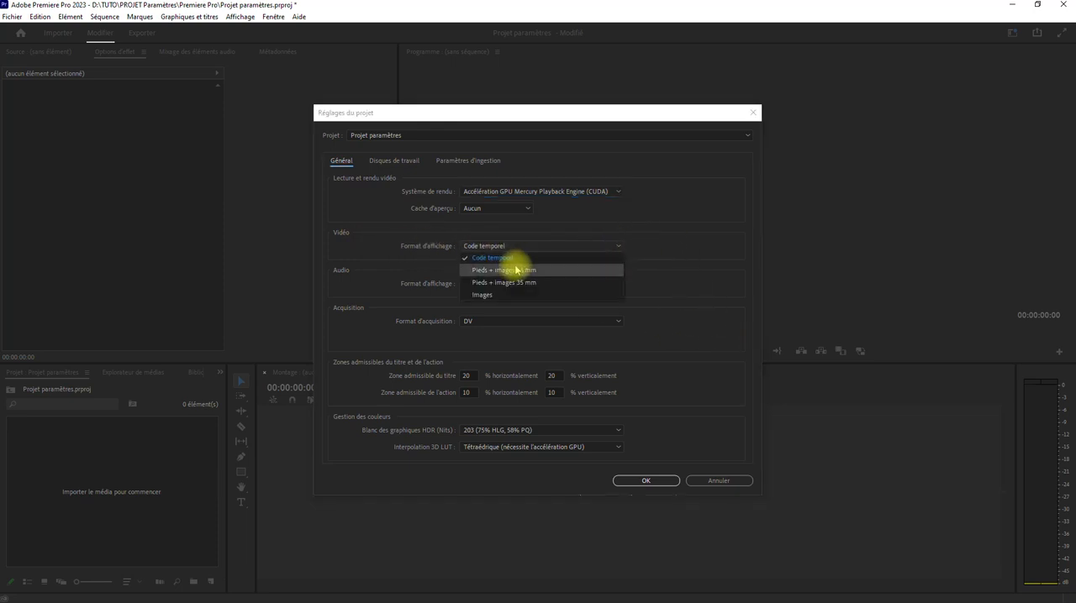
{"action": "left_click", "coordinate": [708, 229]}
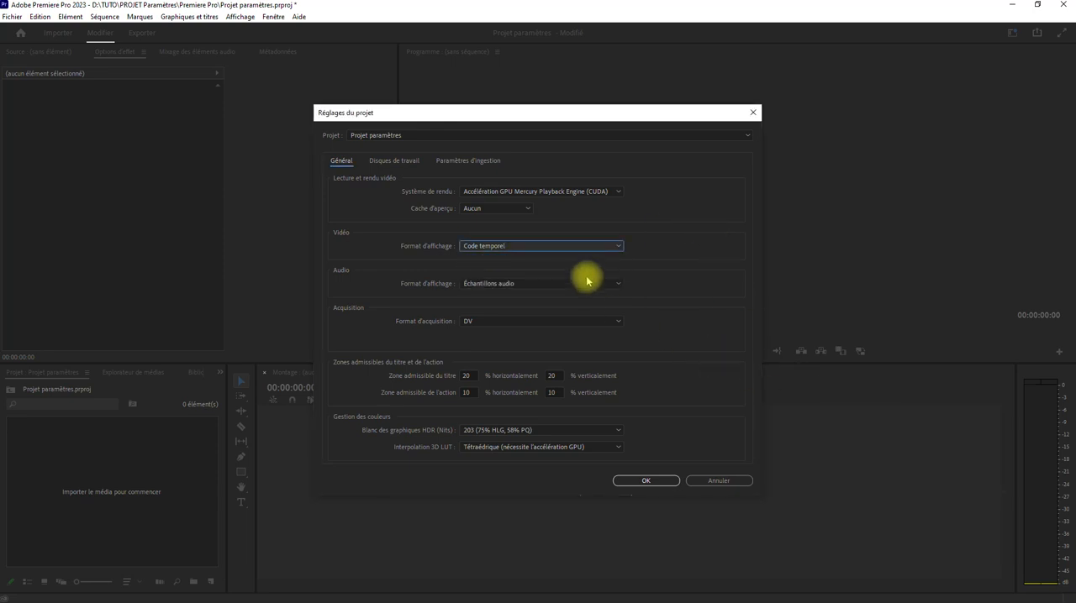
{"action": "left_click", "coordinate": [619, 248]}
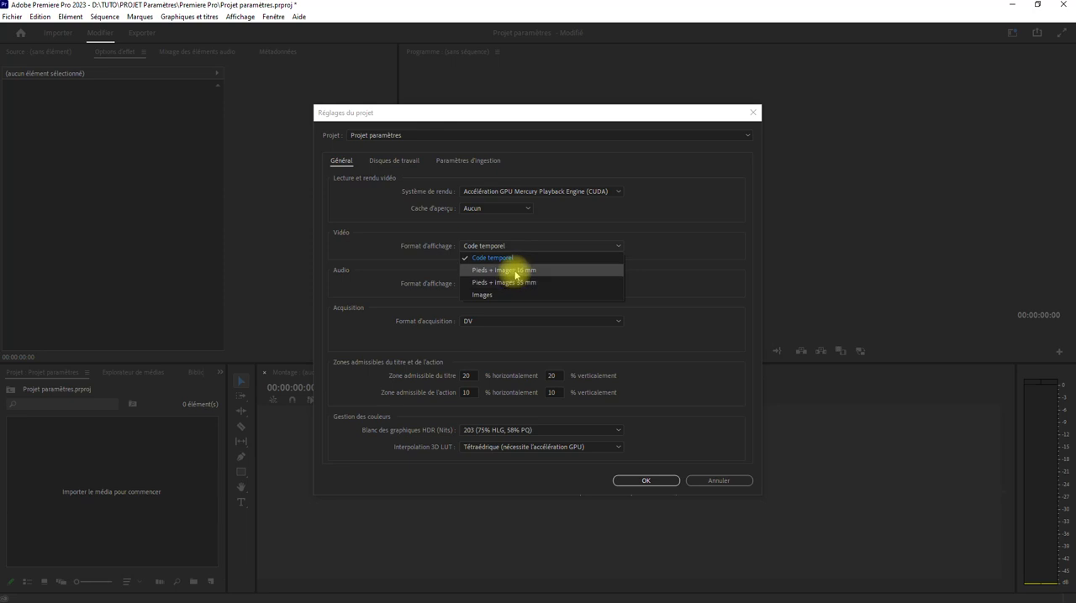
{"action": "left_click", "coordinate": [714, 250]}
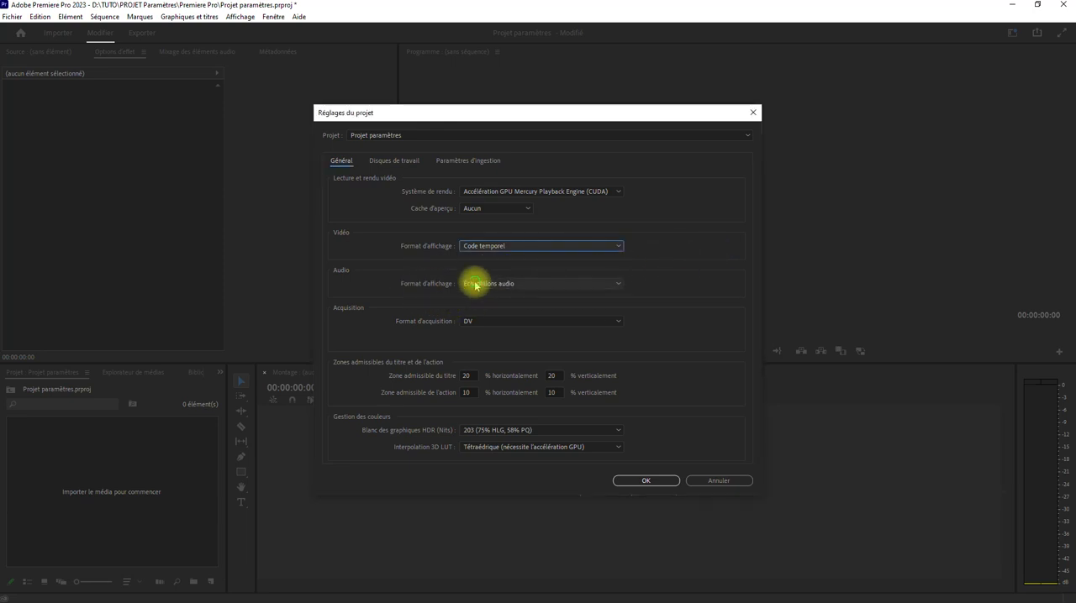
{"action": "left_click", "coordinate": [475, 284]}
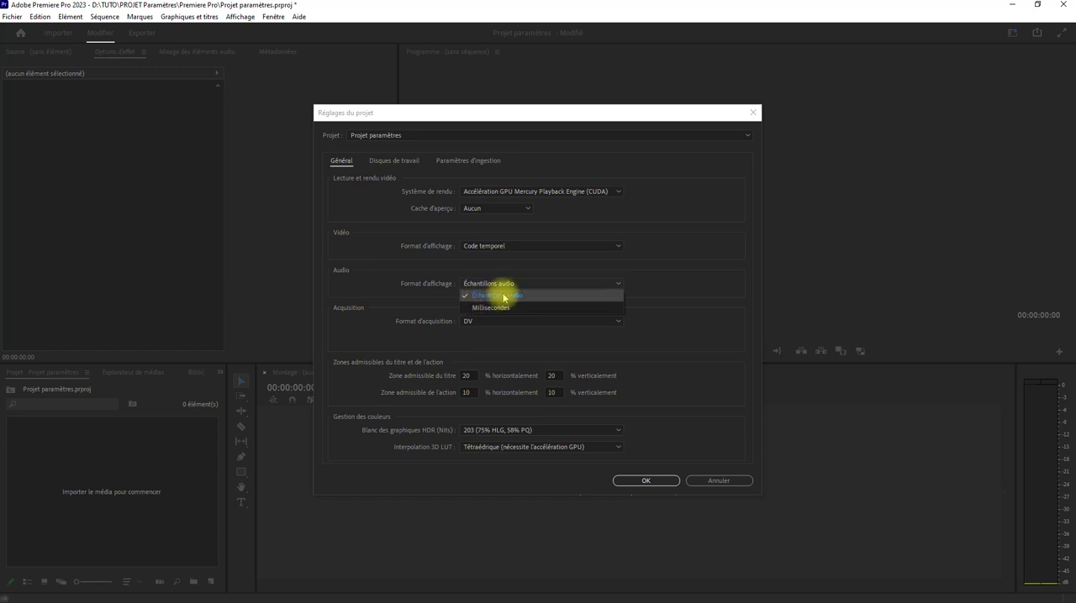
{"action": "left_click", "coordinate": [731, 259]}
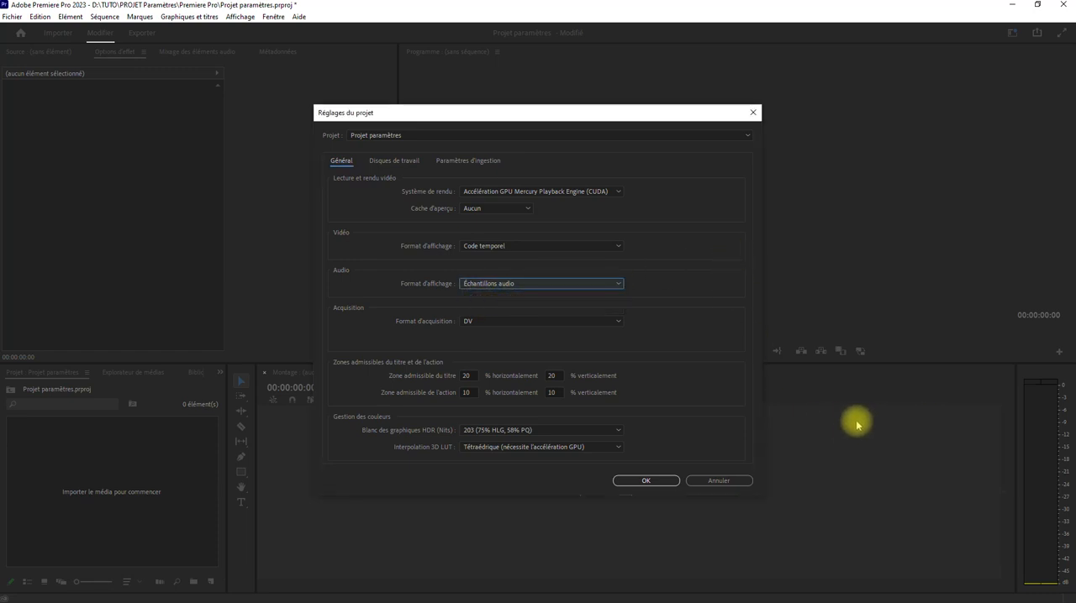
{"action": "left_click", "coordinate": [487, 321]}
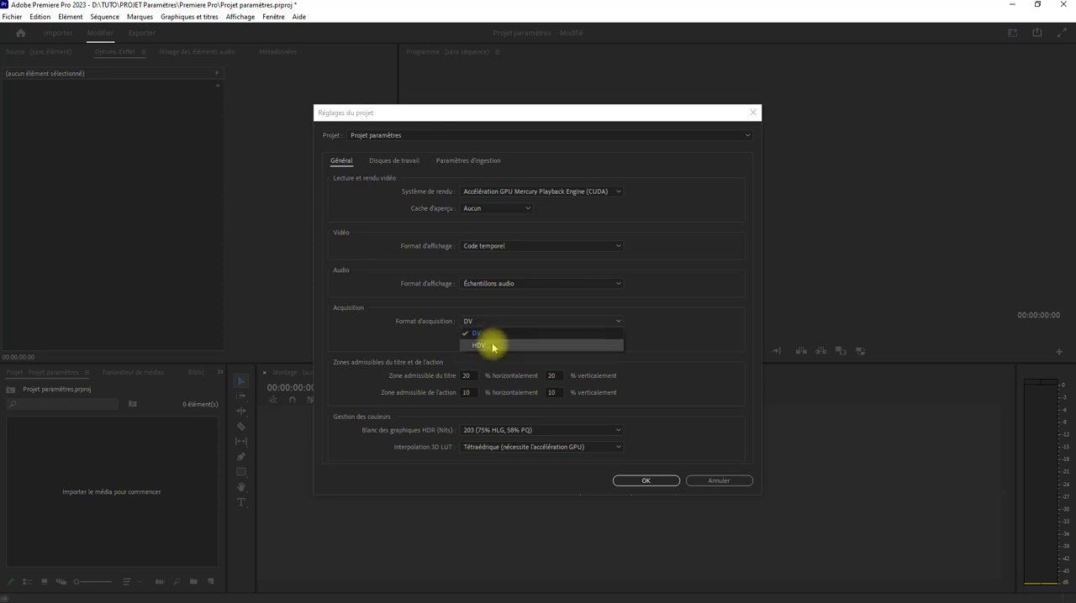
{"action": "left_click", "coordinate": [411, 336]}
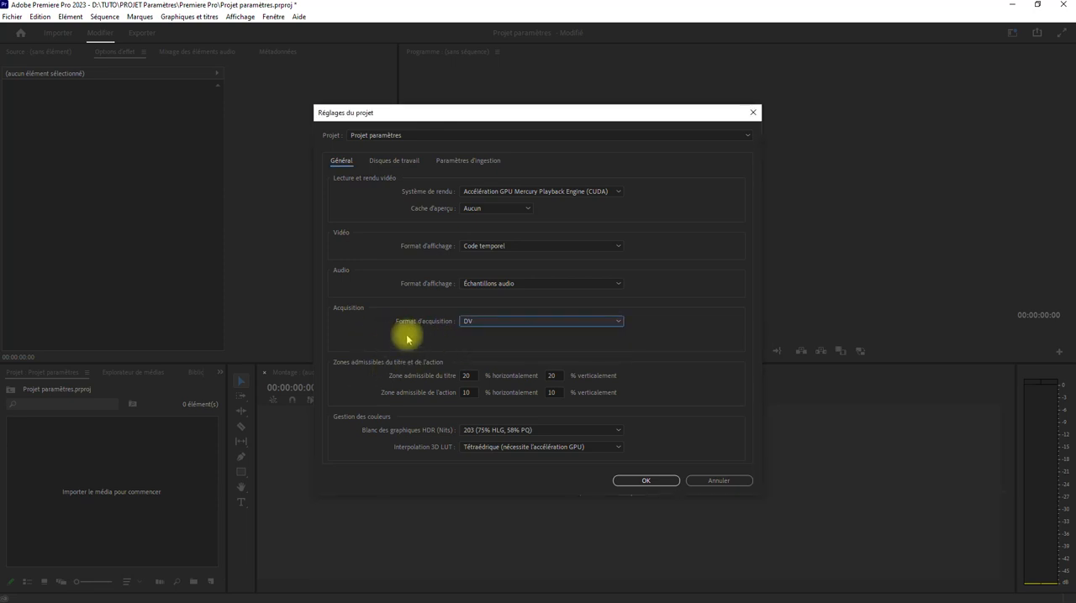
Step: Review the project's scratch disk locations and ingest settings, and accept the project settings
{"action": "left_click", "coordinate": [385, 161]}
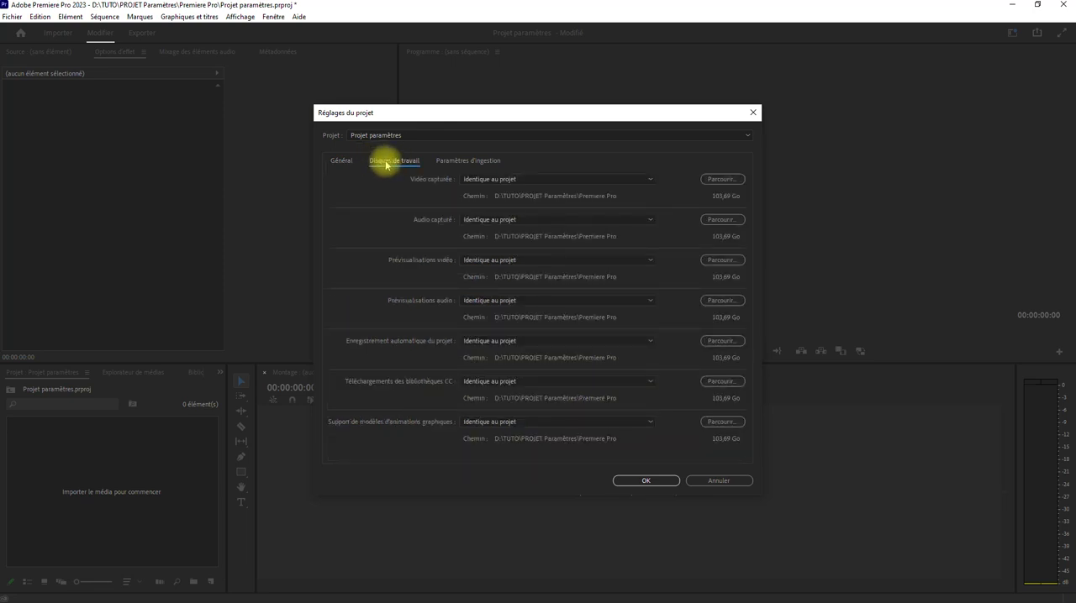
{"action": "left_click", "coordinate": [488, 178]}
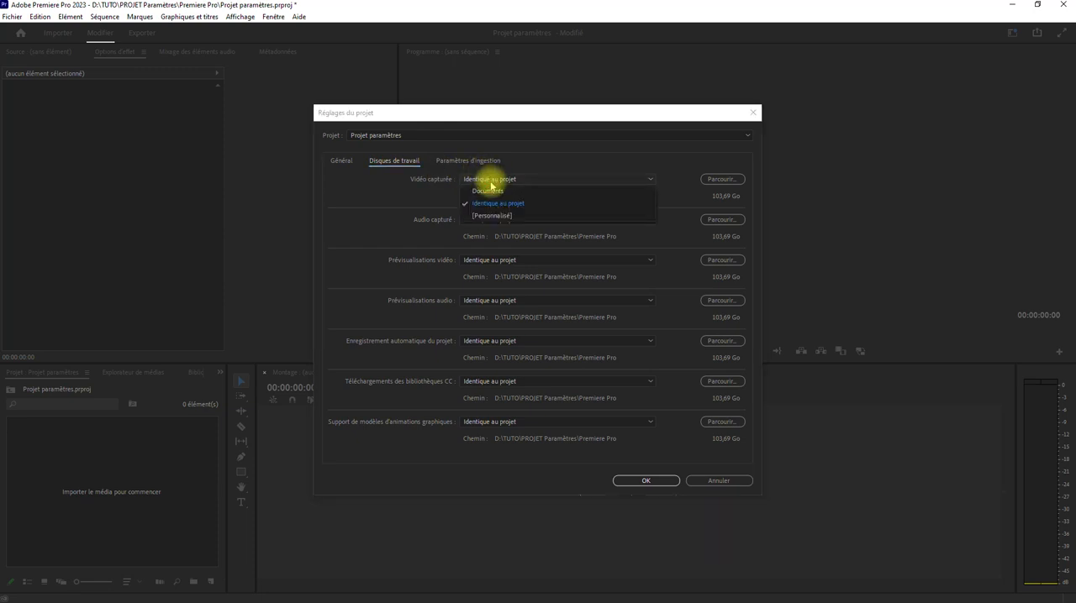
{"action": "left_click", "coordinate": [393, 204]}
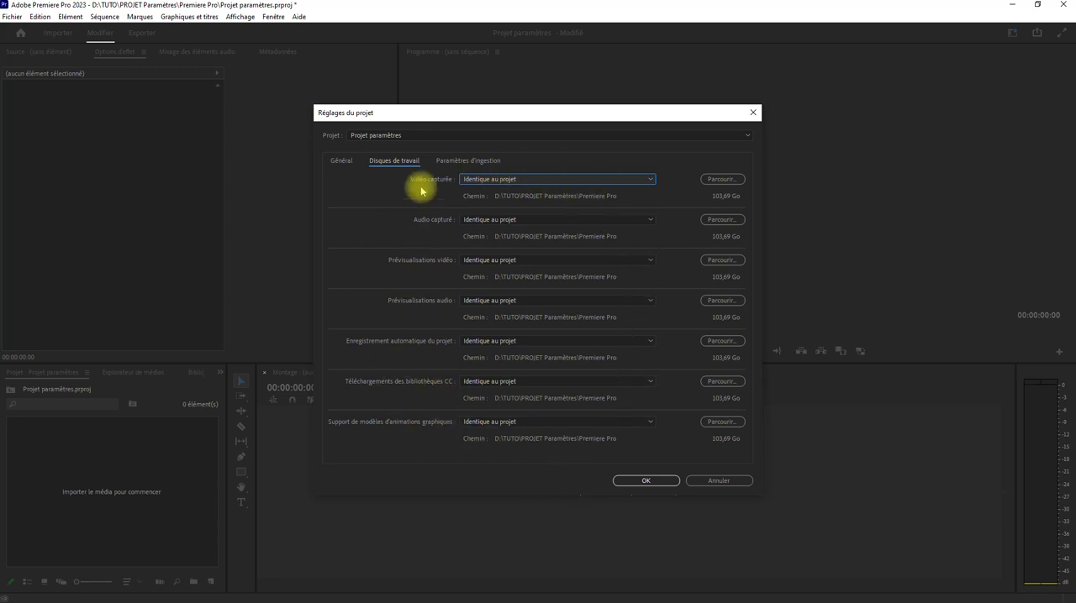
{"action": "left_click", "coordinate": [465, 160]}
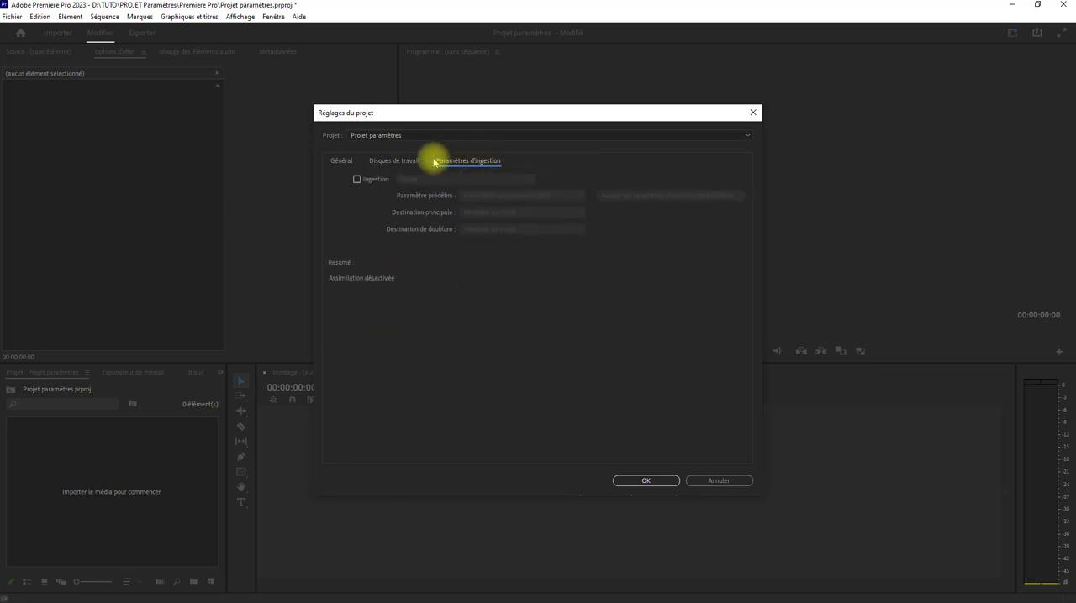
{"action": "left_click", "coordinate": [338, 160]}
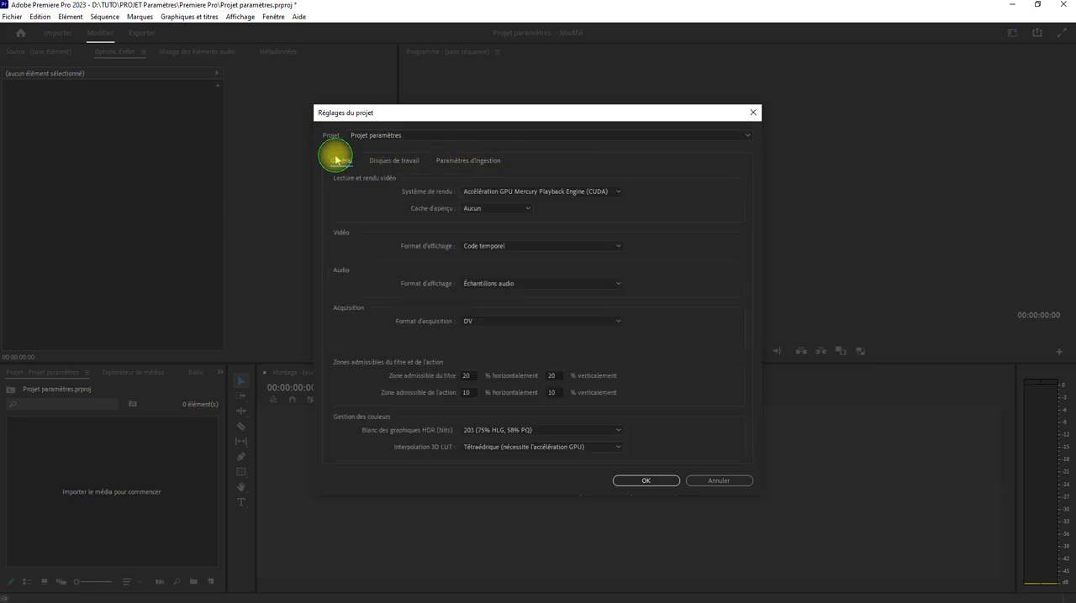
{"action": "left_click", "coordinate": [644, 481]}
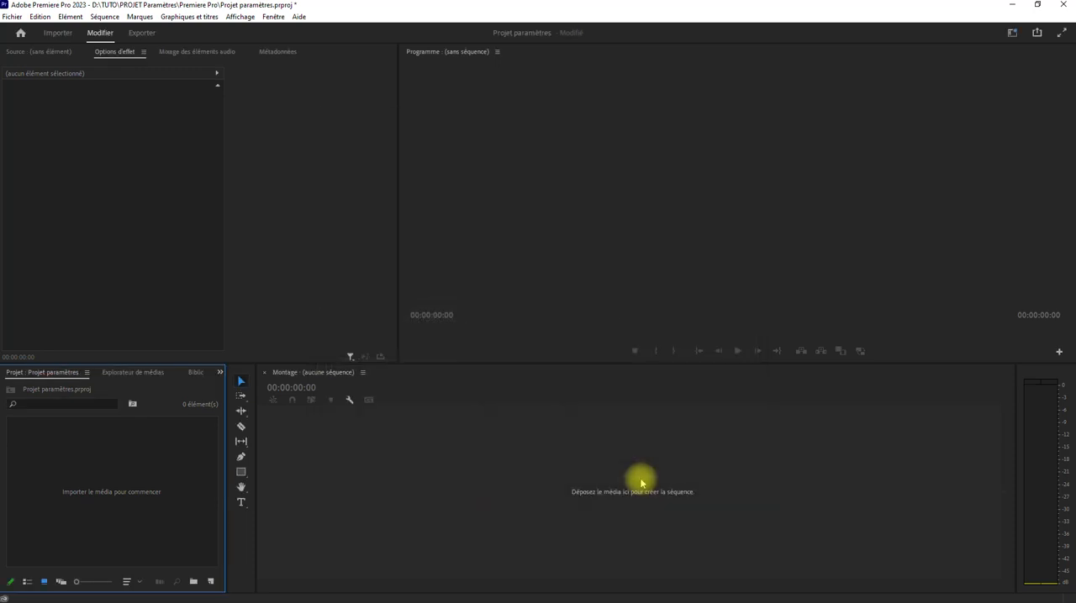
Step: Examine the Project Manager's options for the resulting project, try running it without a sequence, and close it
{"action": "left_click", "coordinate": [12, 17]}
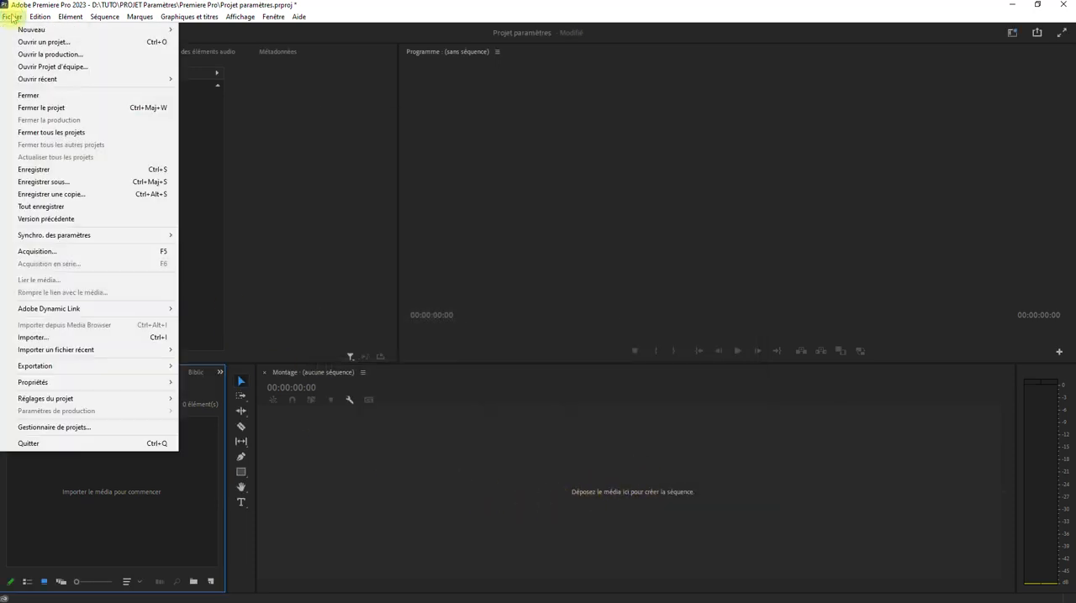
{"action": "left_click", "coordinate": [73, 429]}
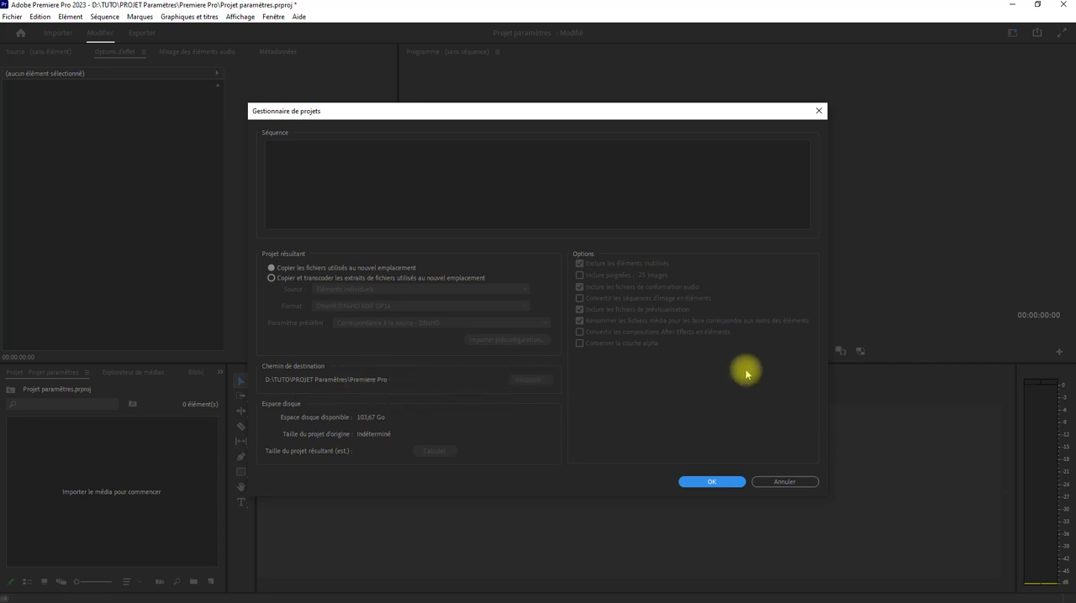
{"action": "left_click", "coordinate": [734, 482]}
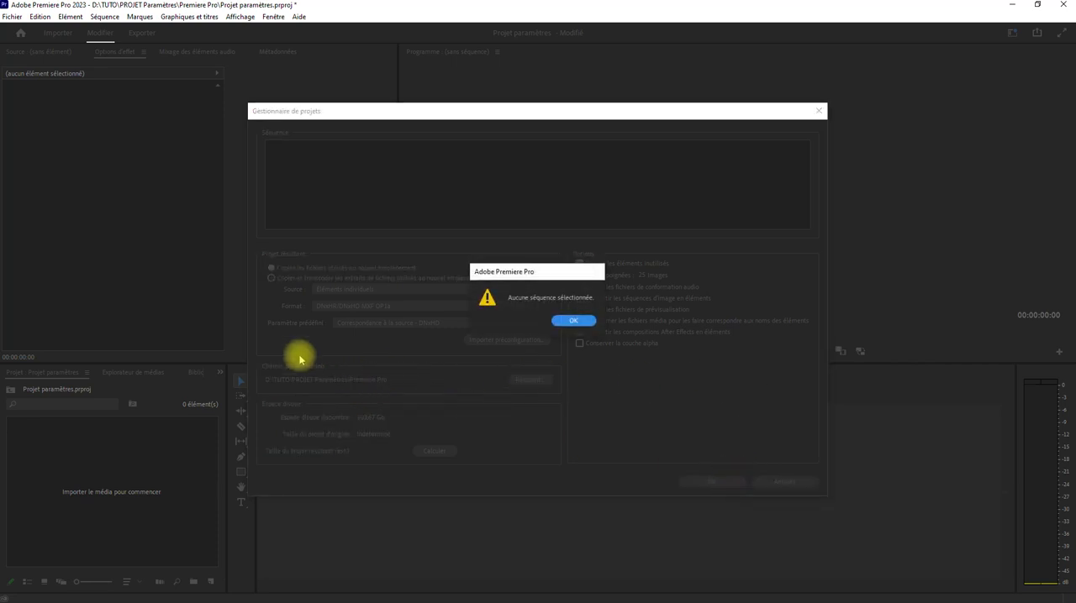
{"action": "left_click", "coordinate": [570, 317]}
{"action": "left_click", "coordinate": [784, 482]}
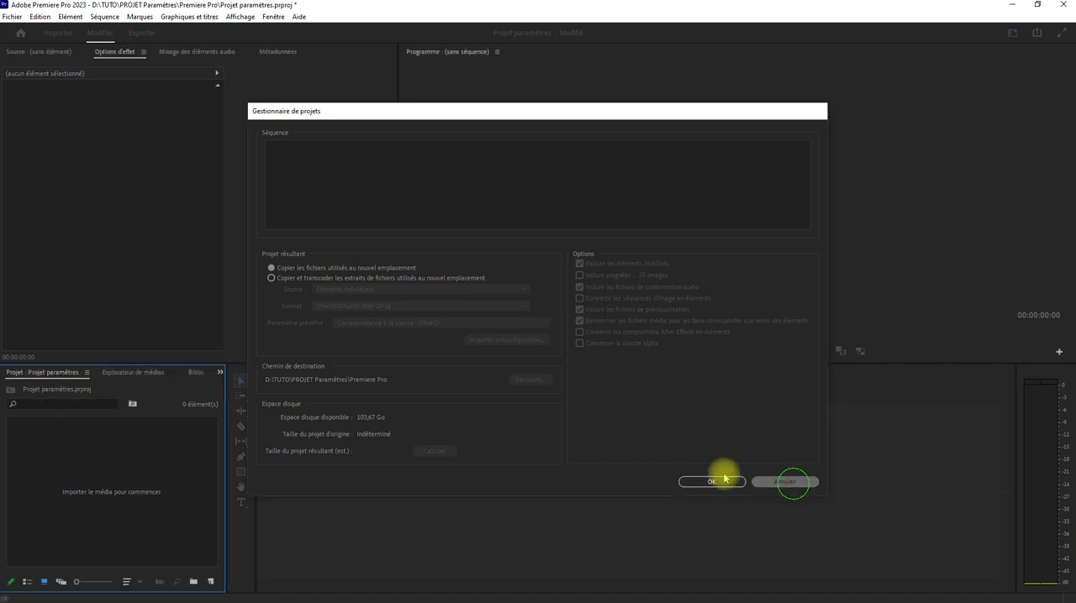
Step: Open the general preferences and examine the startup, bin and project options
{"action": "left_click", "coordinate": [41, 17]}
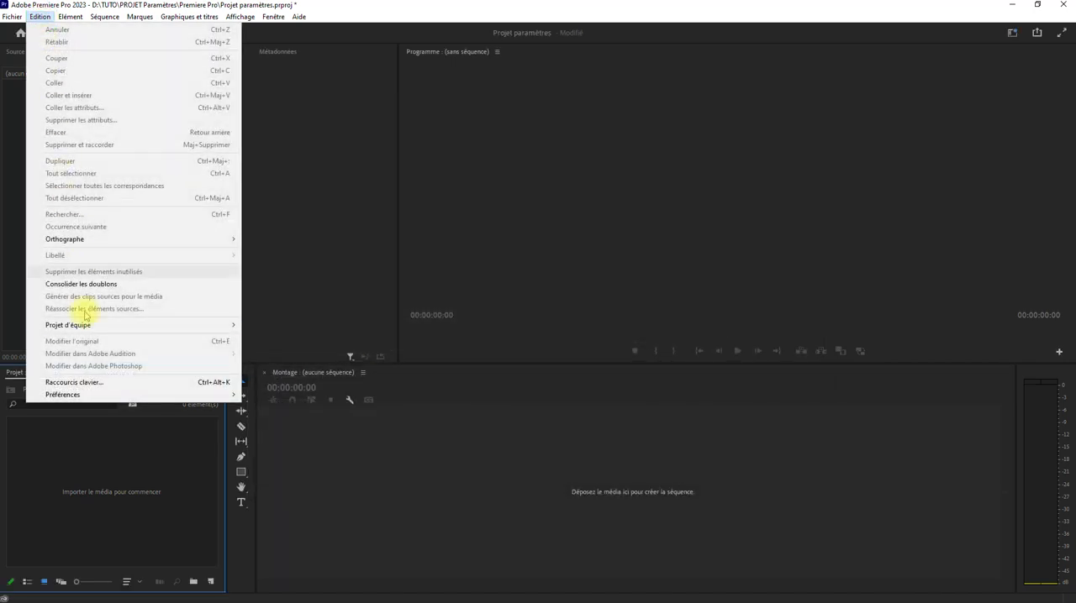
{"action": "mouse_move", "coordinate": [226, 395]}
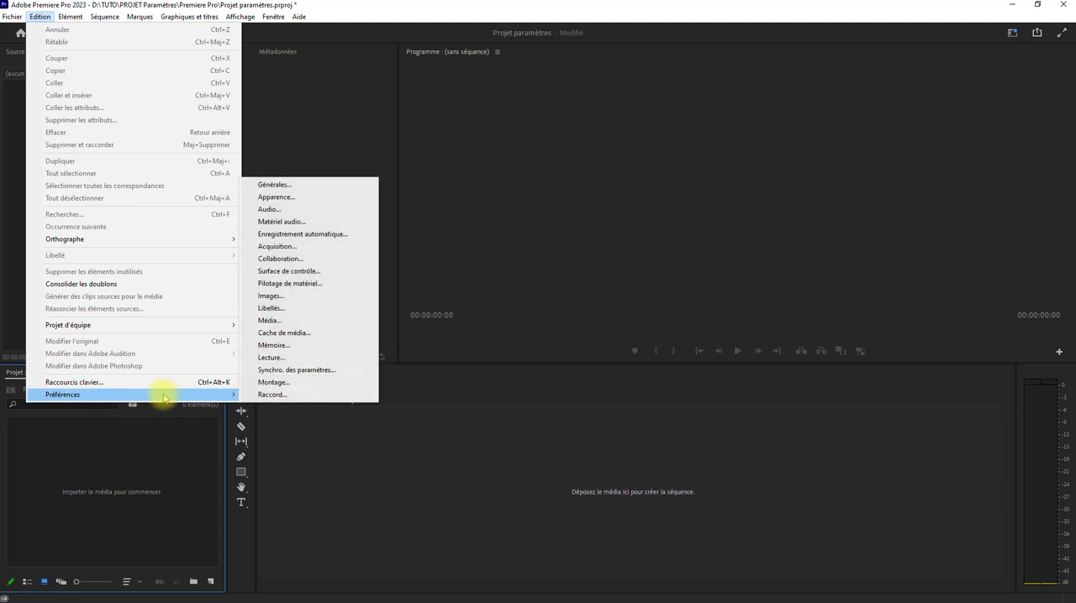
{"action": "left_click", "coordinate": [293, 182]}
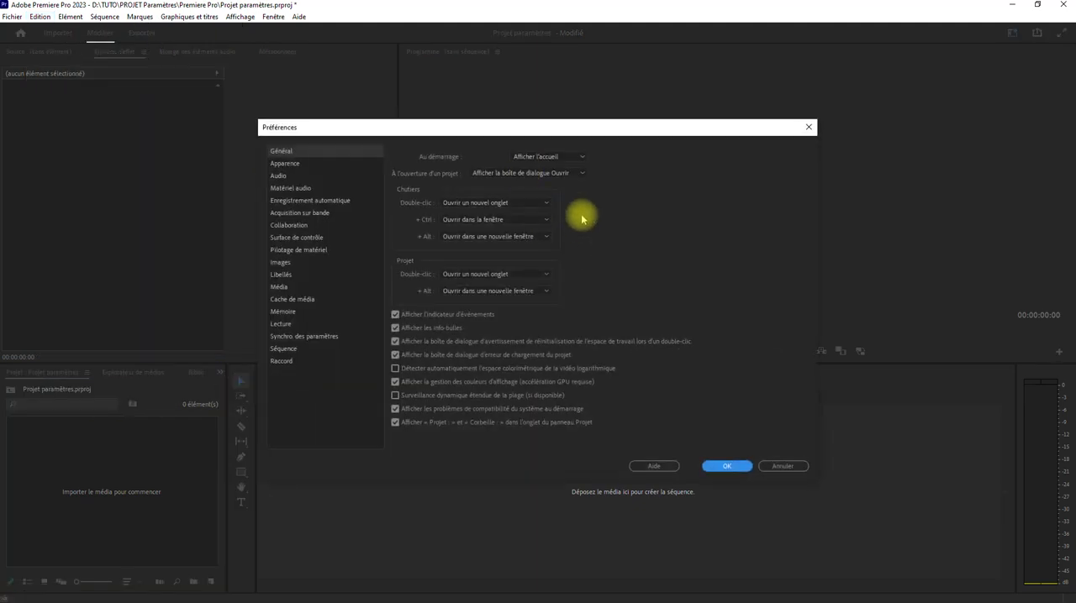
{"action": "left_click_drag", "start_coordinate": [502, 126], "coordinate": [568, 89]}
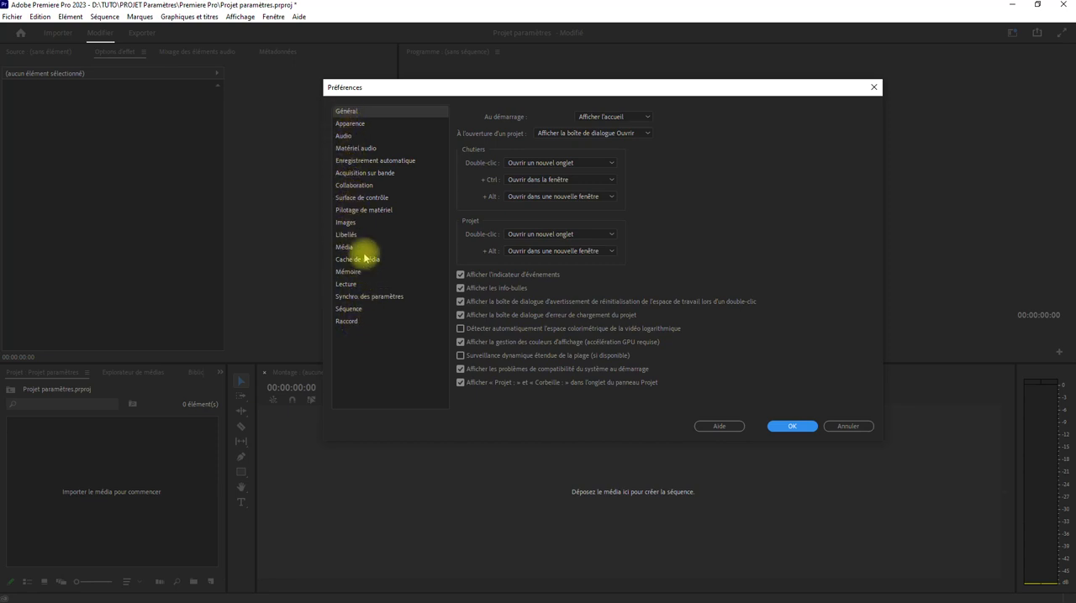
Step: Examine the default audio input and output devices in the audio hardware preferences, and review the auto-save preferences
{"action": "left_click", "coordinate": [356, 149]}
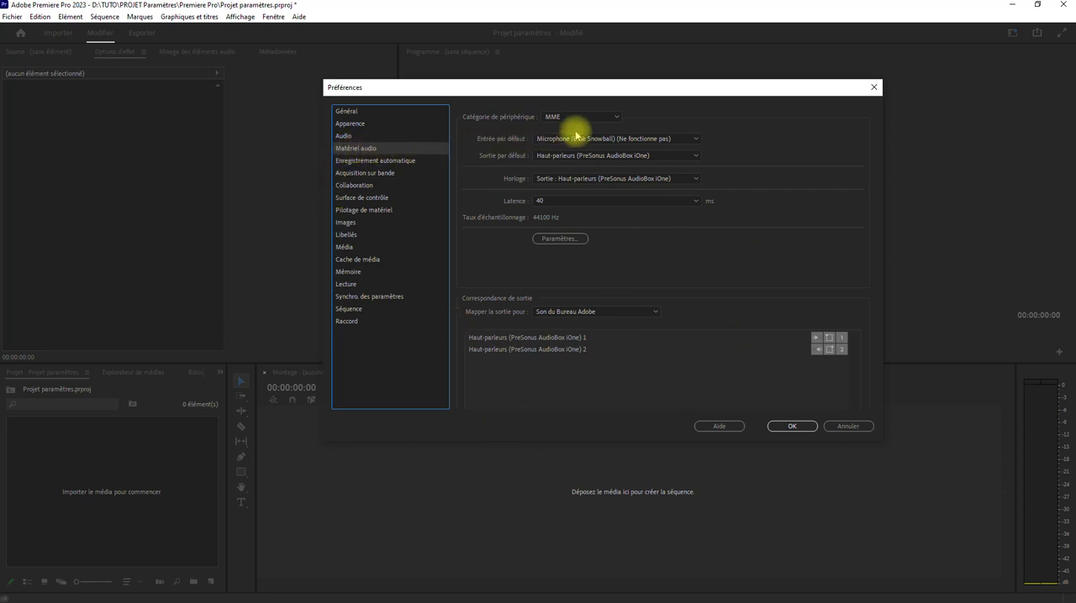
{"action": "left_click", "coordinate": [638, 140]}
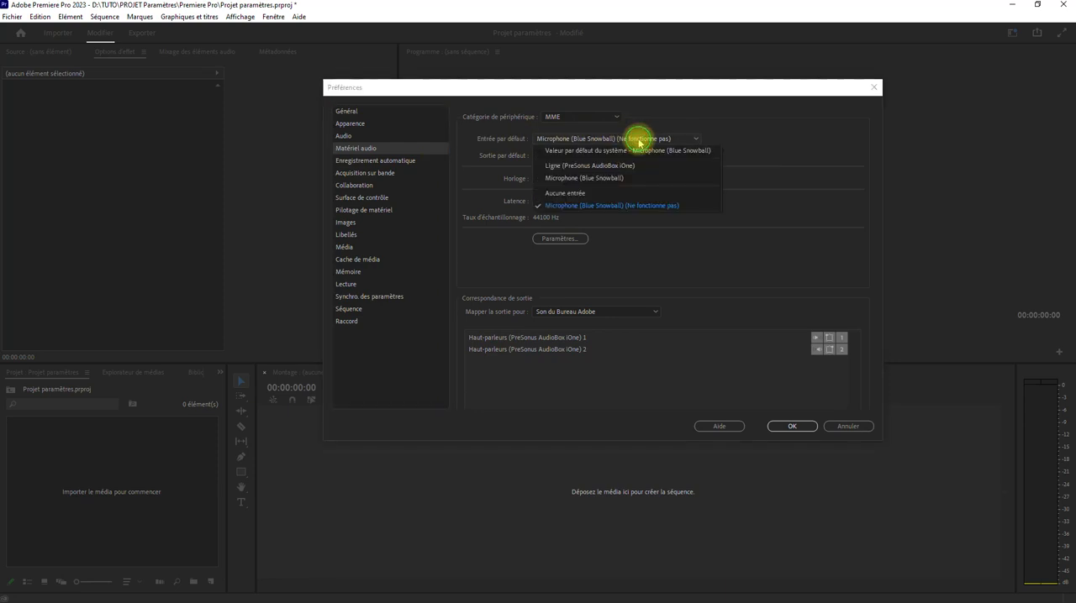
{"action": "left_click", "coordinate": [564, 159]}
{"action": "left_click", "coordinate": [563, 160]}
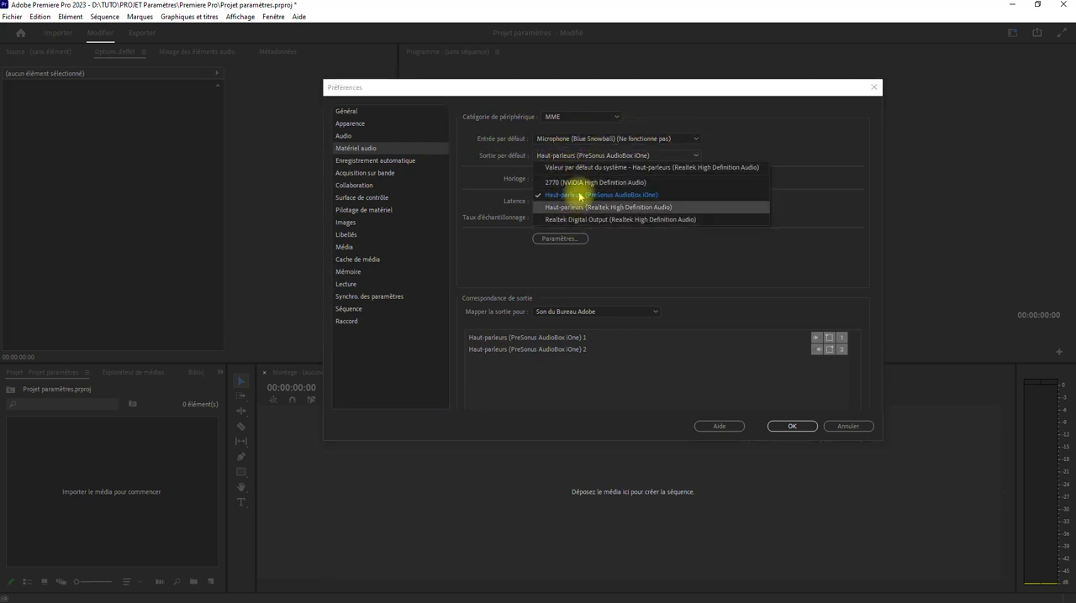
{"action": "left_click", "coordinate": [790, 137]}
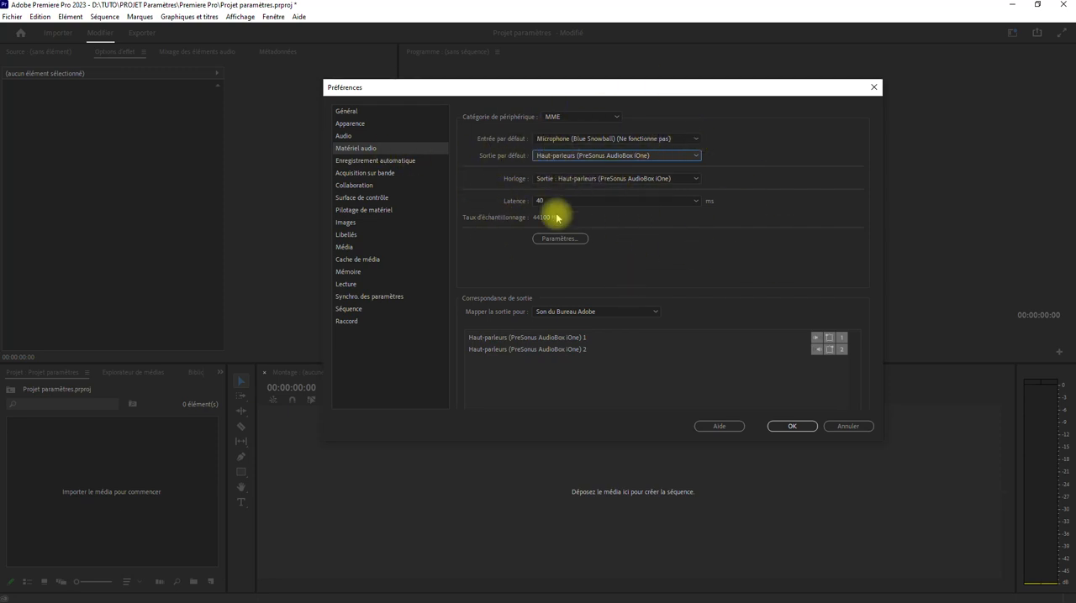
{"action": "left_click", "coordinate": [382, 161]}
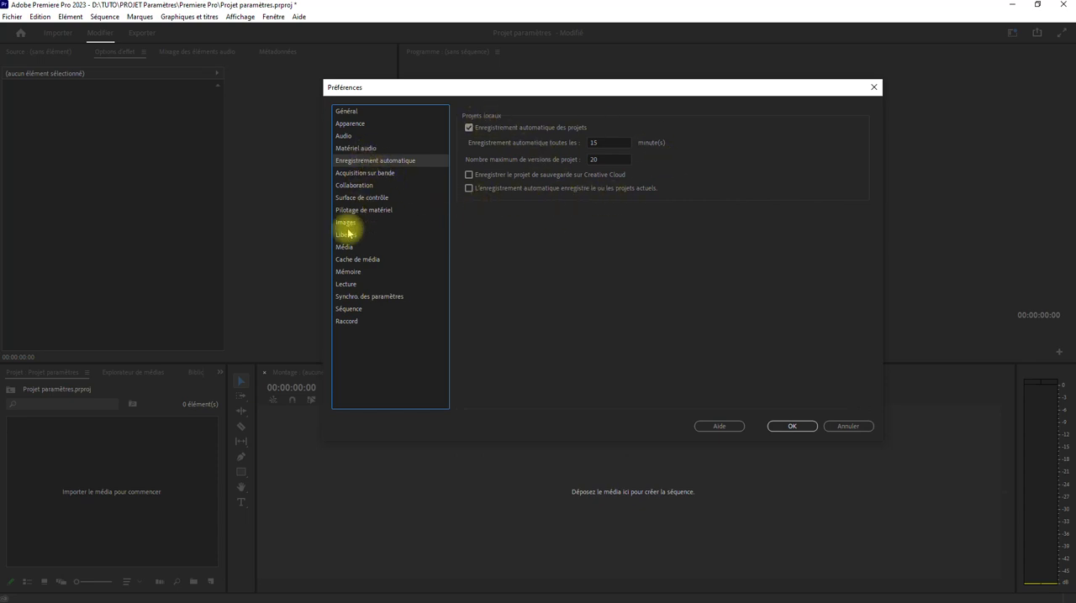
Step: Set the media cache files location to D:\TUTO\PROJET Paramètres\Premiere Pro in the media cache preferences
{"action": "left_click", "coordinate": [346, 250]}
{"action": "left_click", "coordinate": [348, 260]}
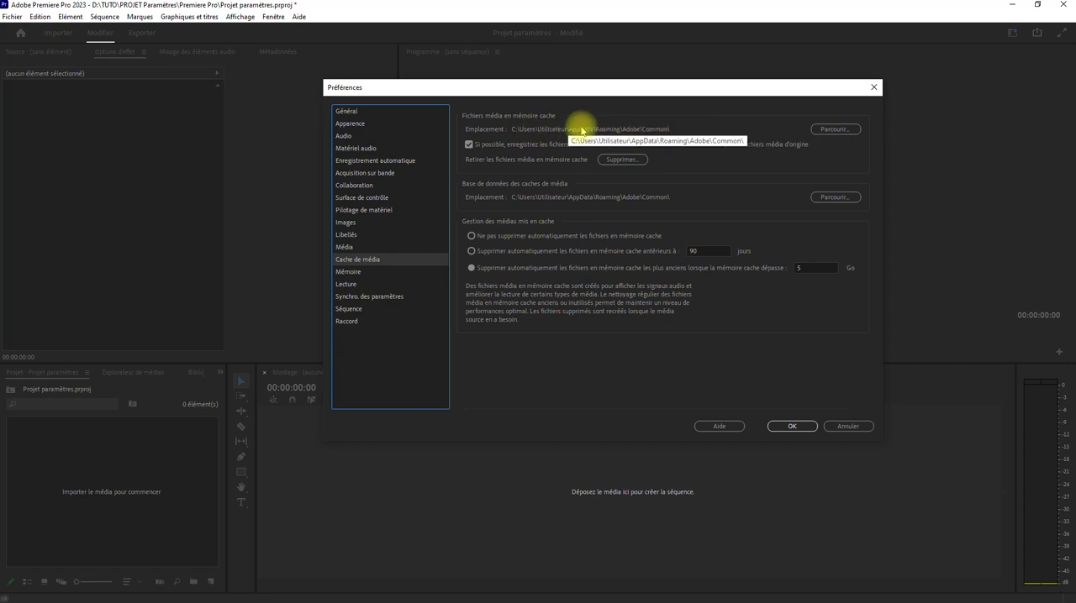
{"action": "left_click", "coordinate": [832, 129]}
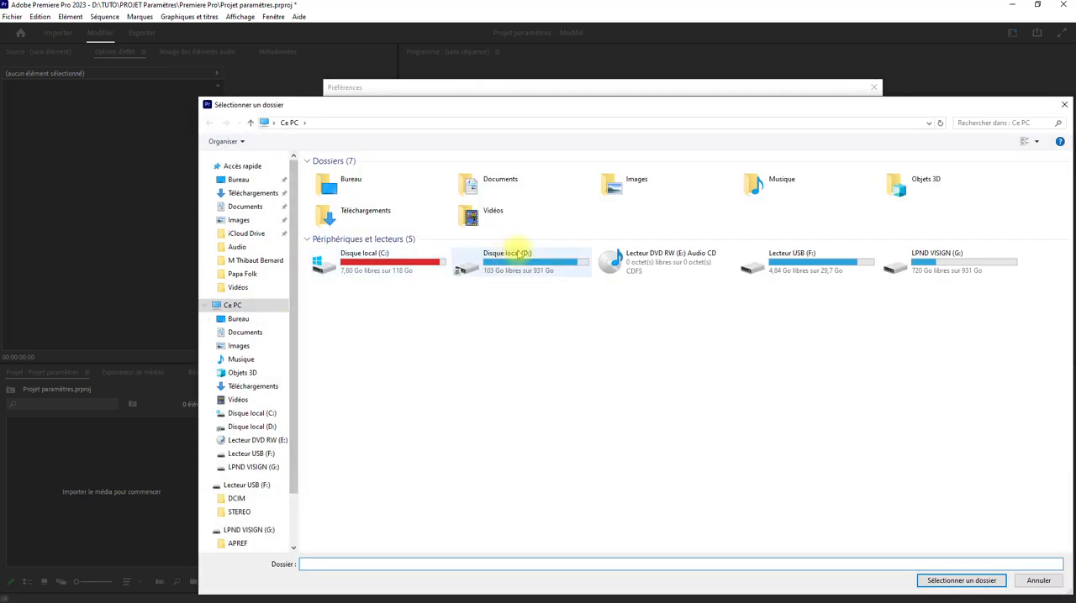
{"action": "double_click", "coordinate": [519, 254]}
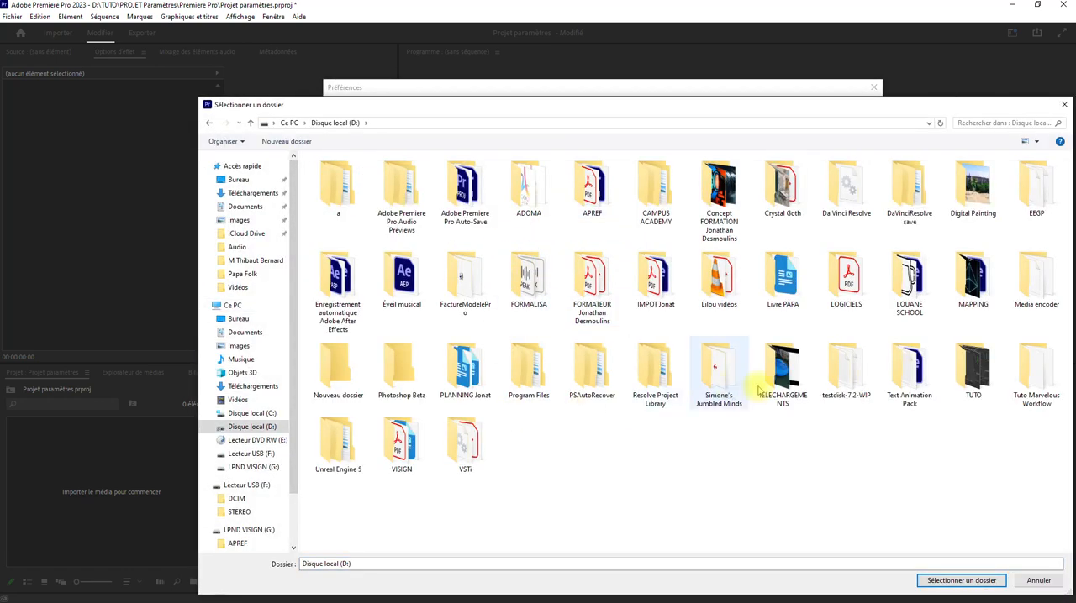
{"action": "double_click", "coordinate": [973, 369]}
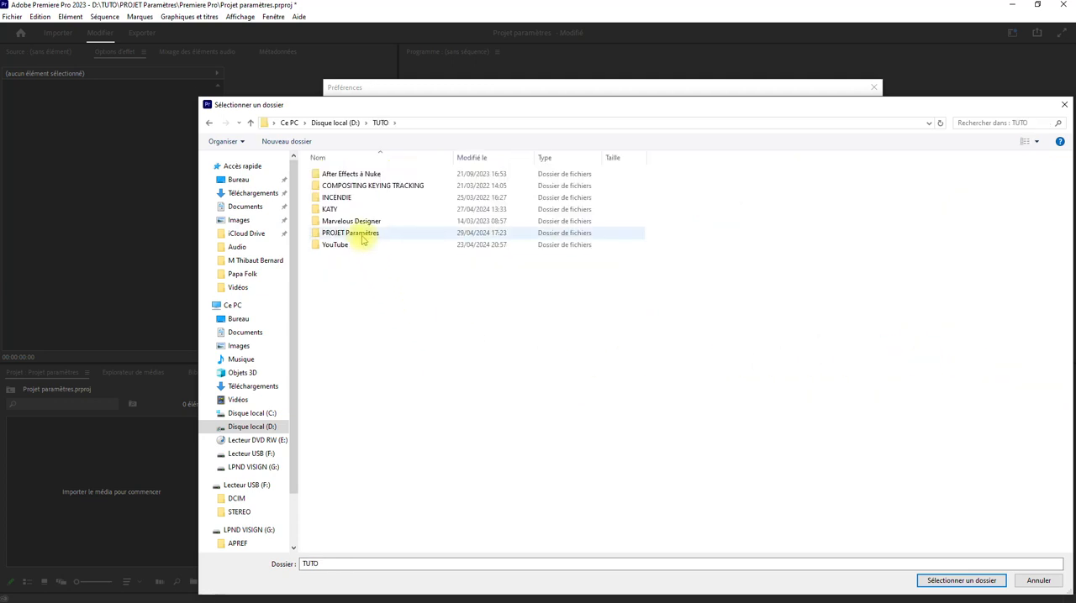
{"action": "double_click", "coordinate": [362, 235]}
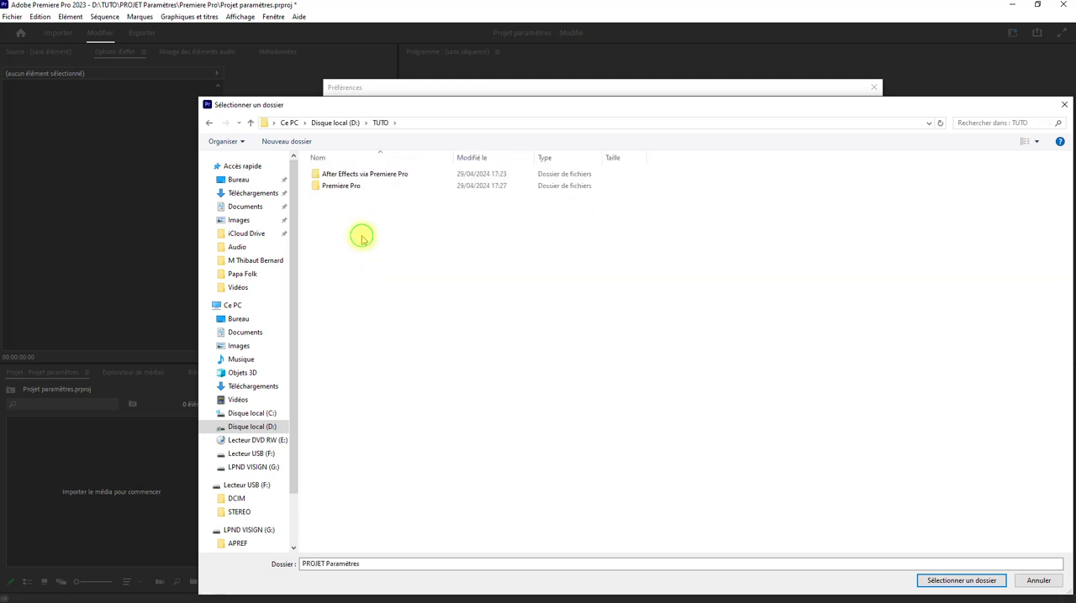
{"action": "left_click", "coordinate": [352, 189]}
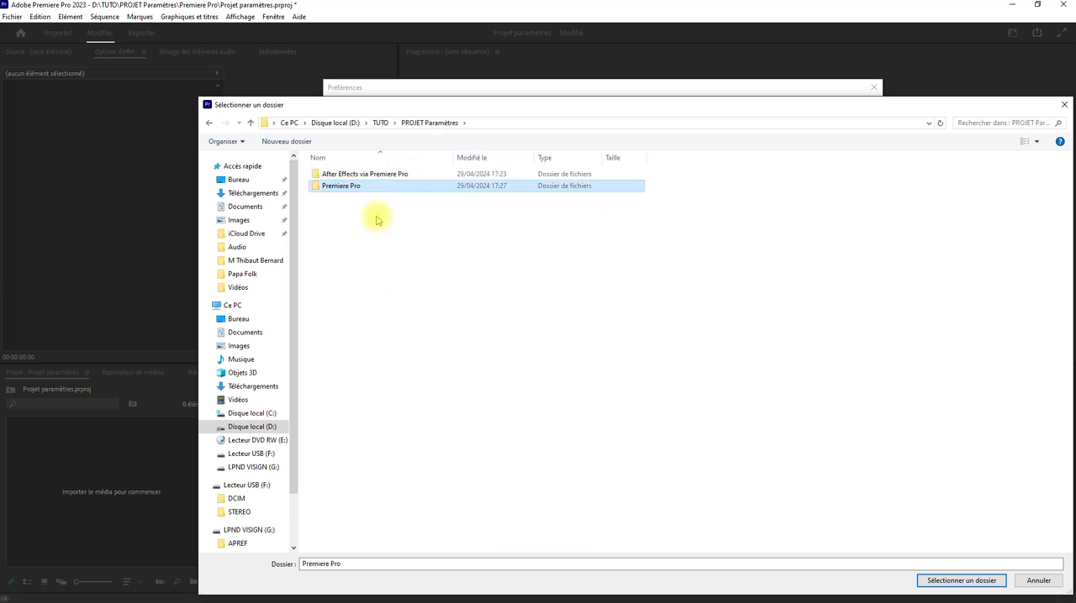
{"action": "left_click", "coordinate": [931, 580]}
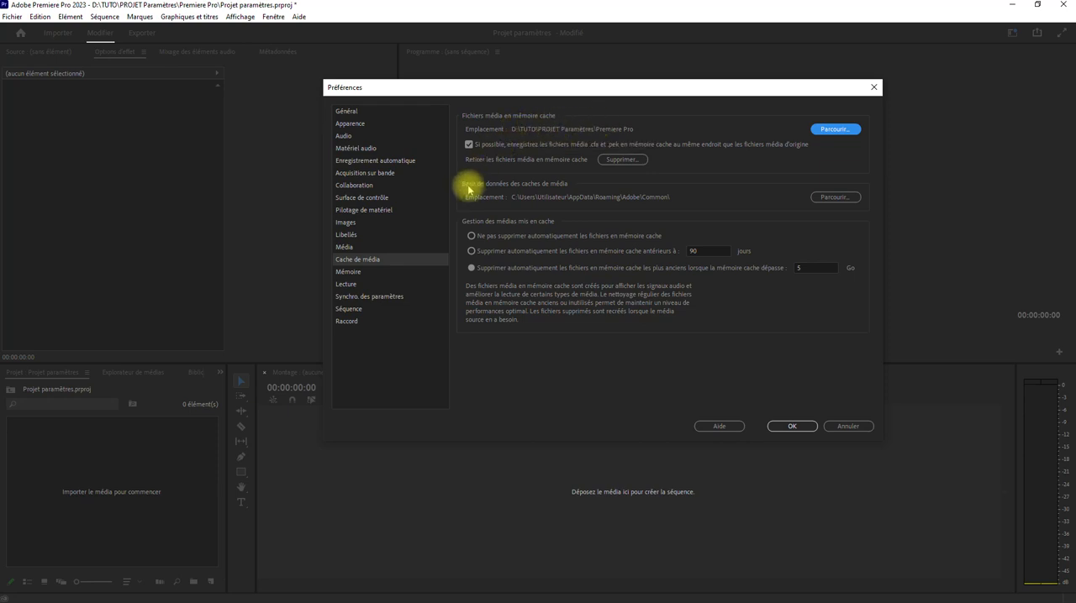
Step: Set the media cache database location to D:\TUTO\PROJET Paramètres\Premiere Pro, deleting the existing database
{"action": "left_click", "coordinate": [831, 198]}
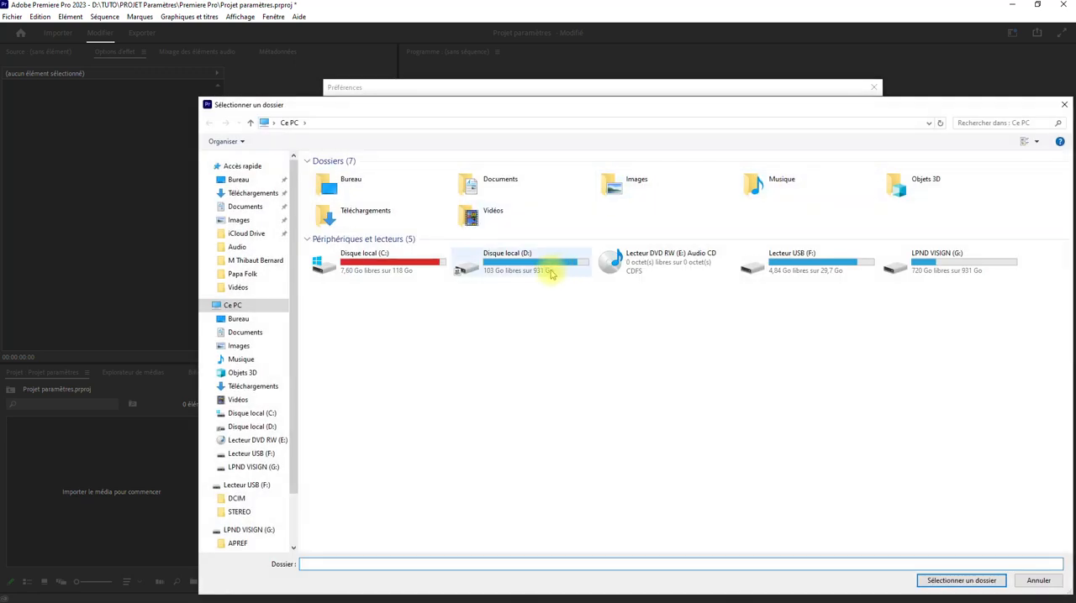
{"action": "left_click", "coordinate": [548, 272]}
{"action": "double_click", "coordinate": [548, 272]}
{"action": "double_click", "coordinate": [970, 366]}
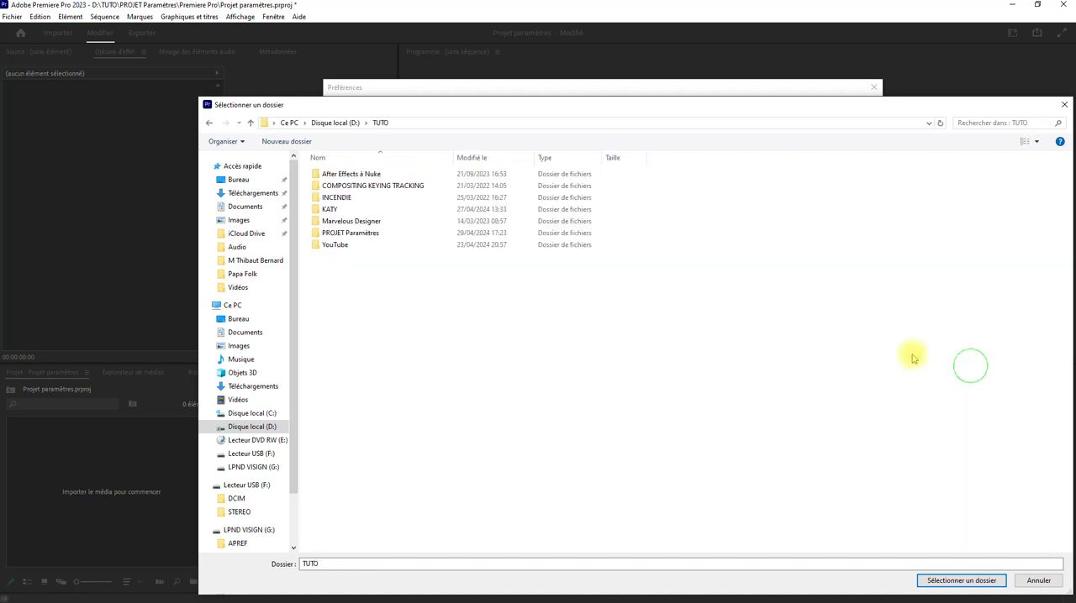
{"action": "double_click", "coordinate": [369, 233]}
{"action": "left_click", "coordinate": [364, 190]}
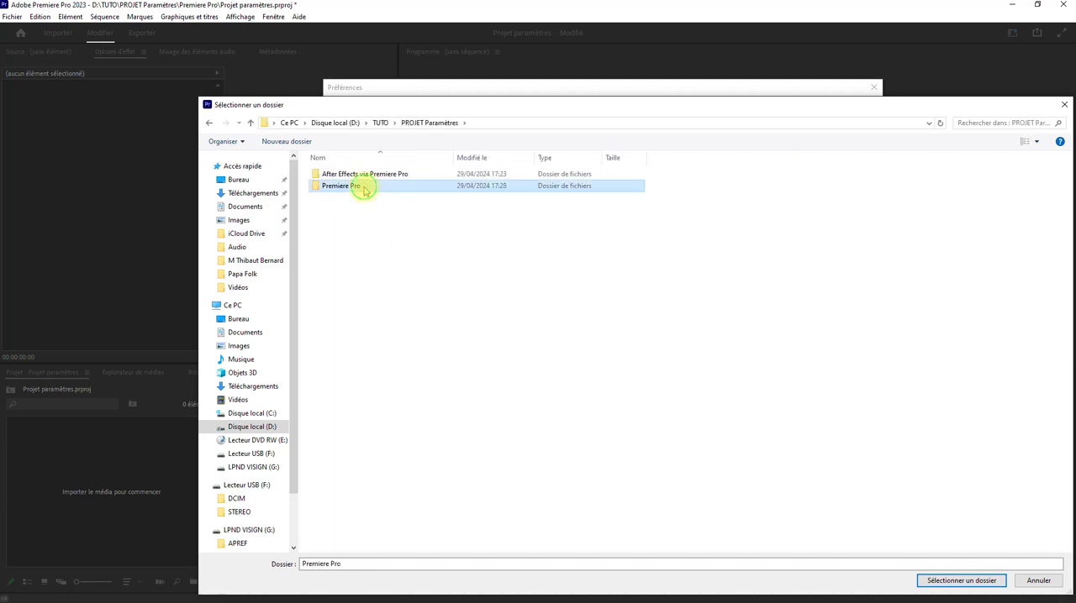
{"action": "left_click", "coordinate": [960, 580]}
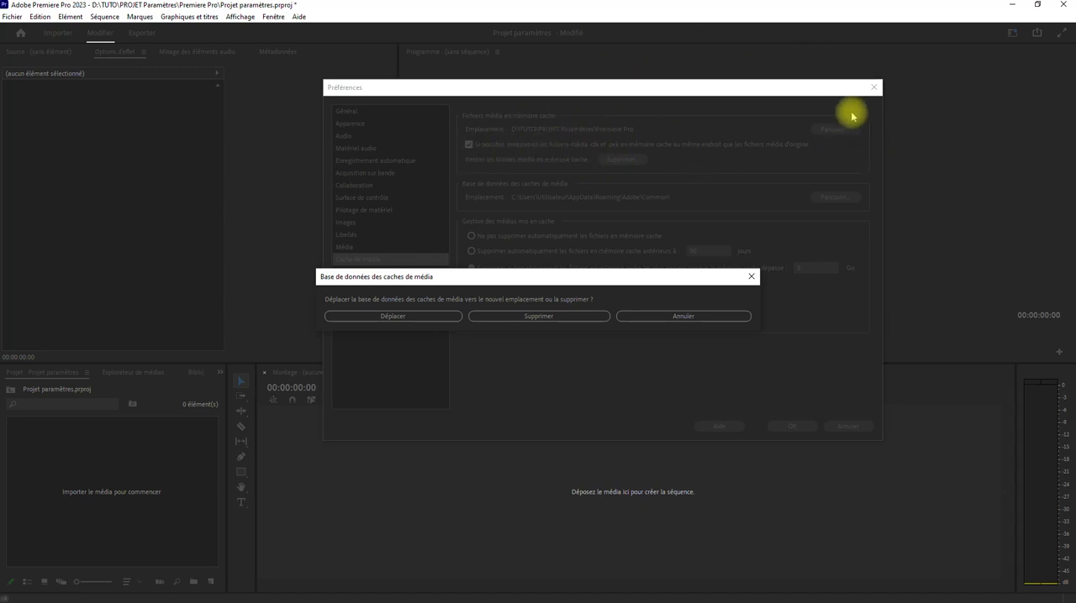
{"action": "left_click", "coordinate": [538, 316]}
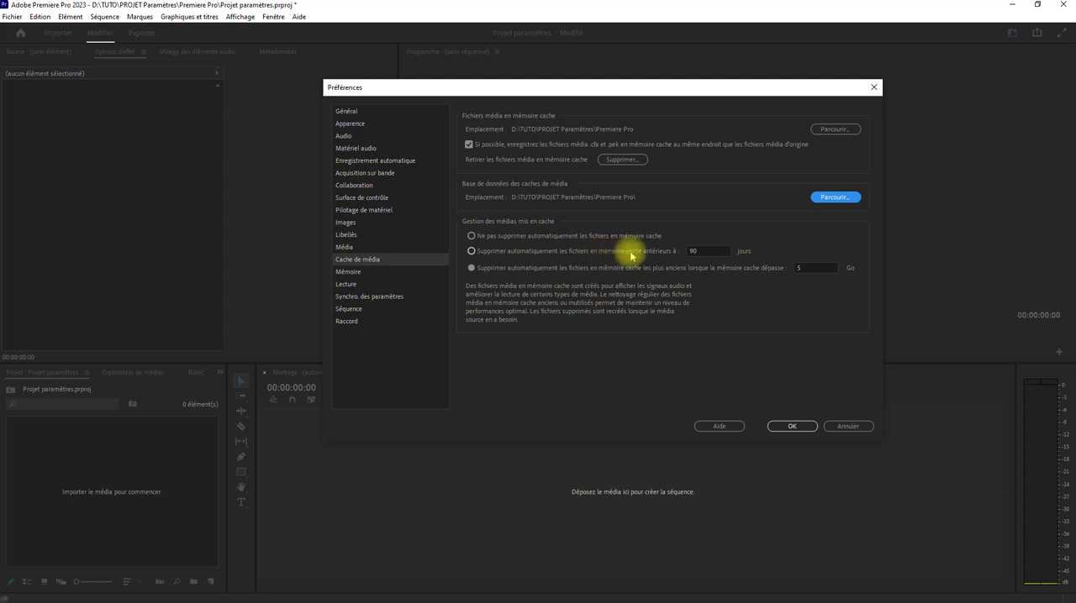
Step: Examine the cache management limits for automatically deleting cache files by age in days and by cache size
{"action": "double_click", "coordinate": [710, 251]}
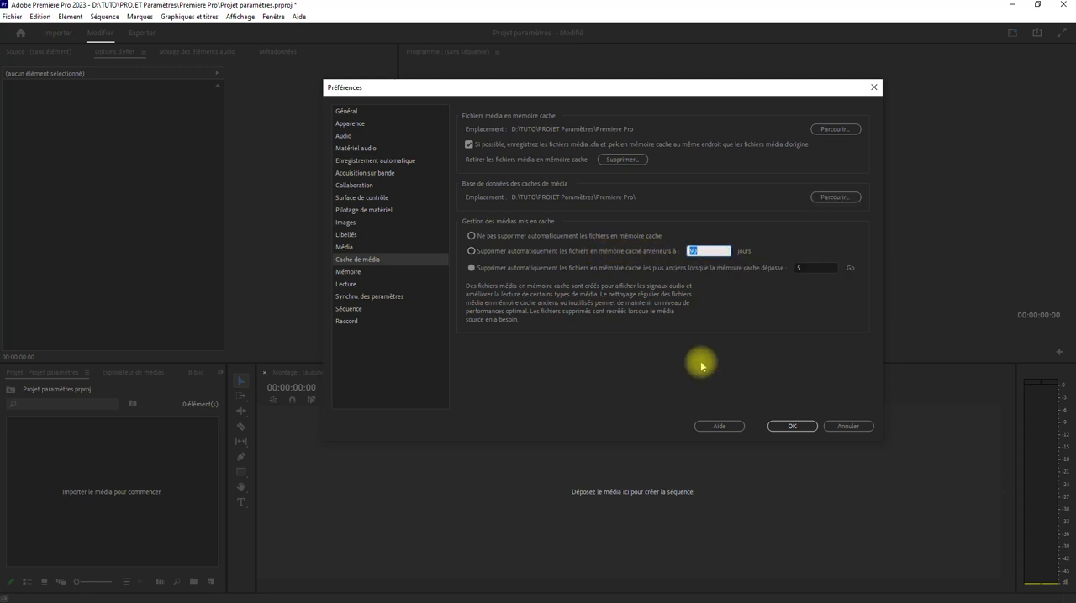
{"action": "left_click", "coordinate": [706, 250]}
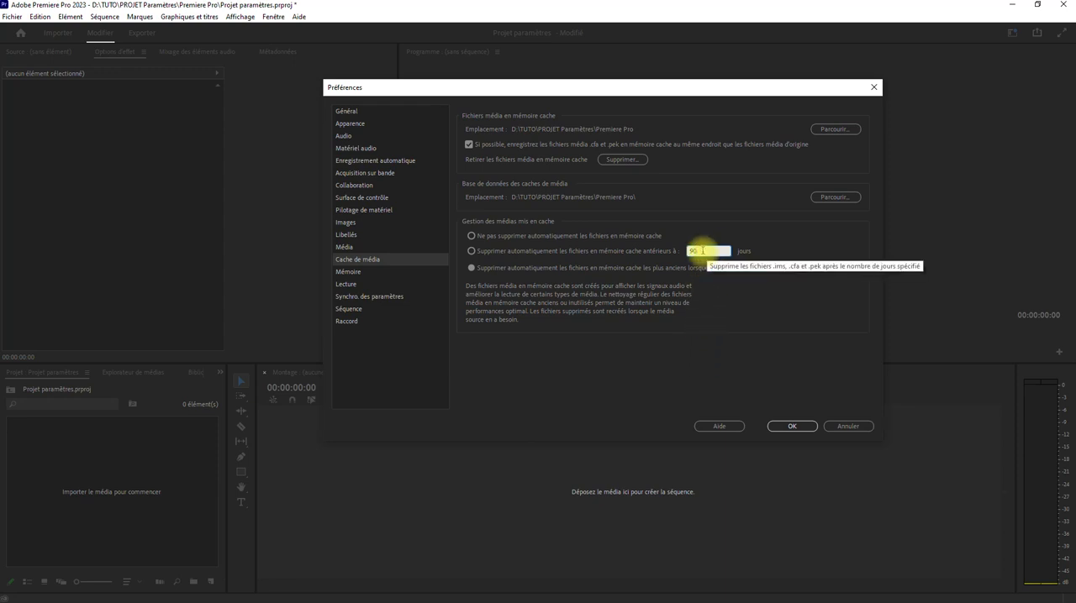
{"action": "double_click", "coordinate": [693, 251]}
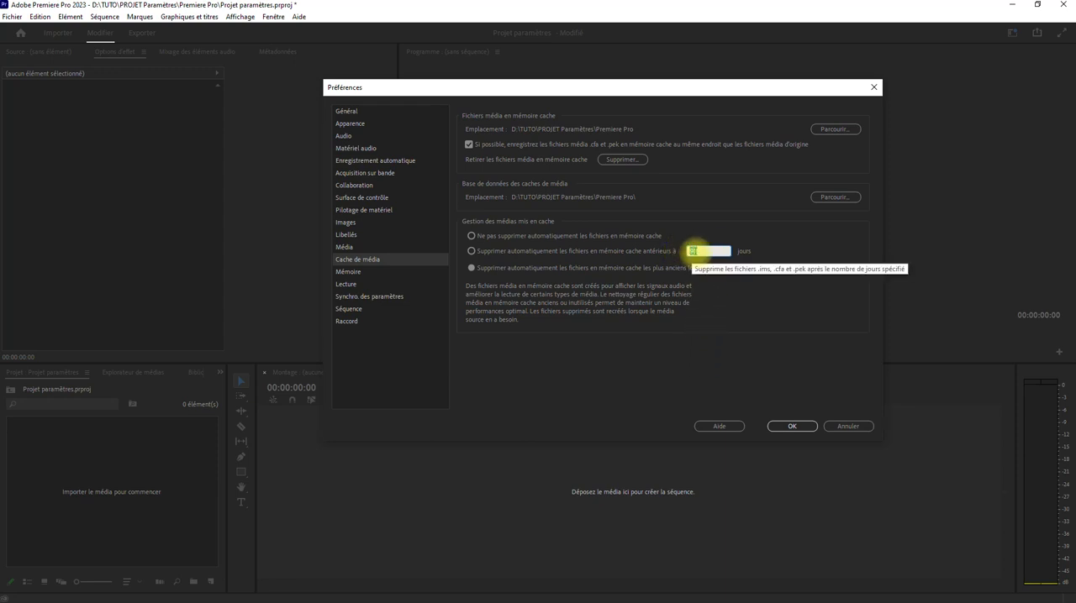
{"action": "left_click", "coordinate": [698, 251]}
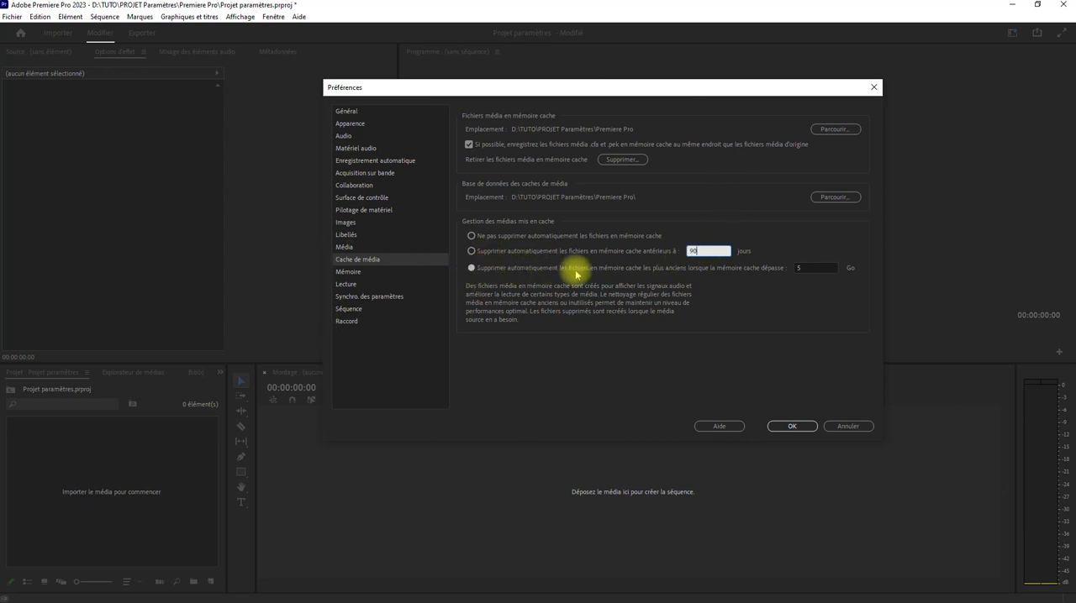
{"action": "double_click", "coordinate": [692, 250]}
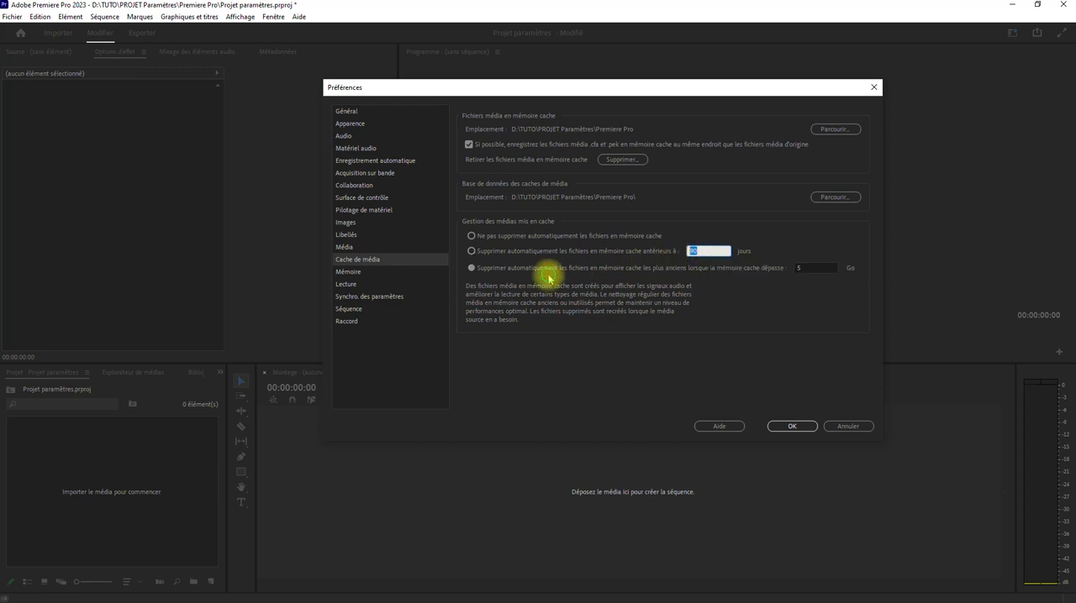
{"action": "double_click", "coordinate": [808, 268]}
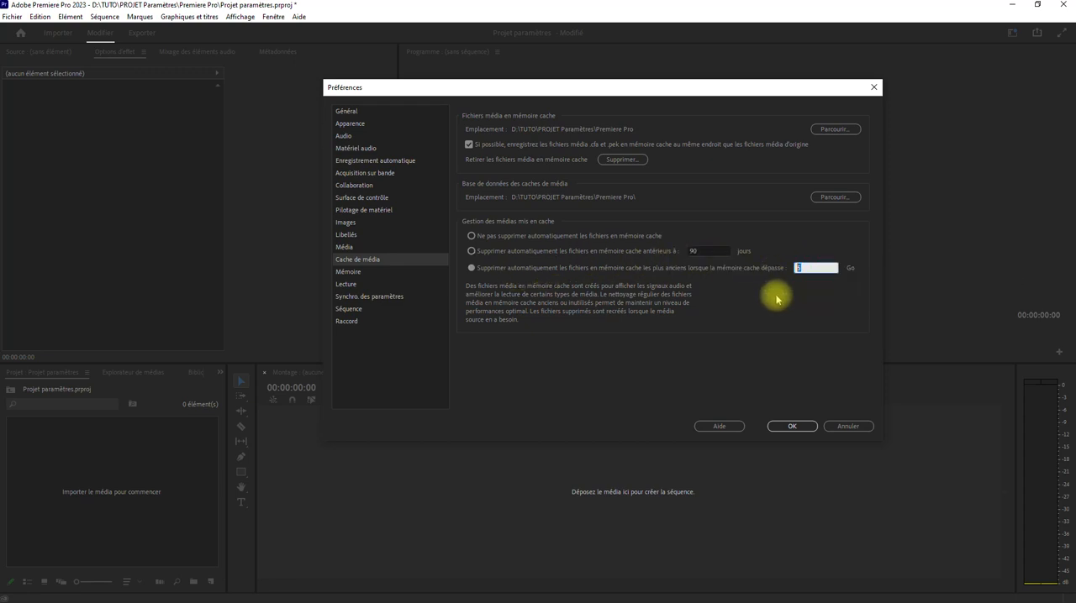
{"action": "left_click", "coordinate": [804, 268]}
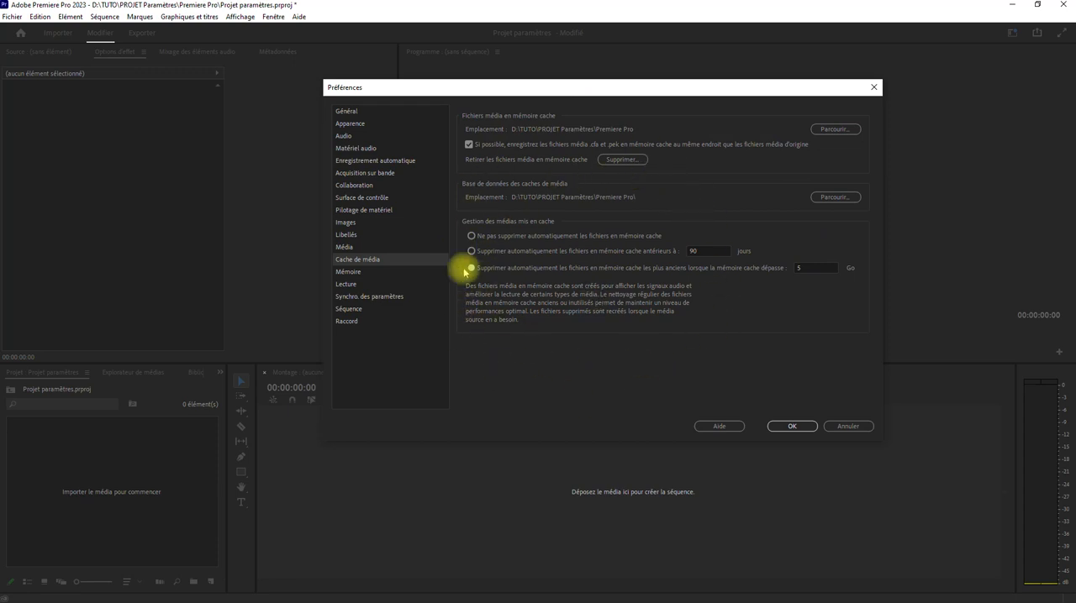
Step: Review the RAM reserved for other applications in the memory preferences, and accept the preferences
{"action": "left_click", "coordinate": [348, 273]}
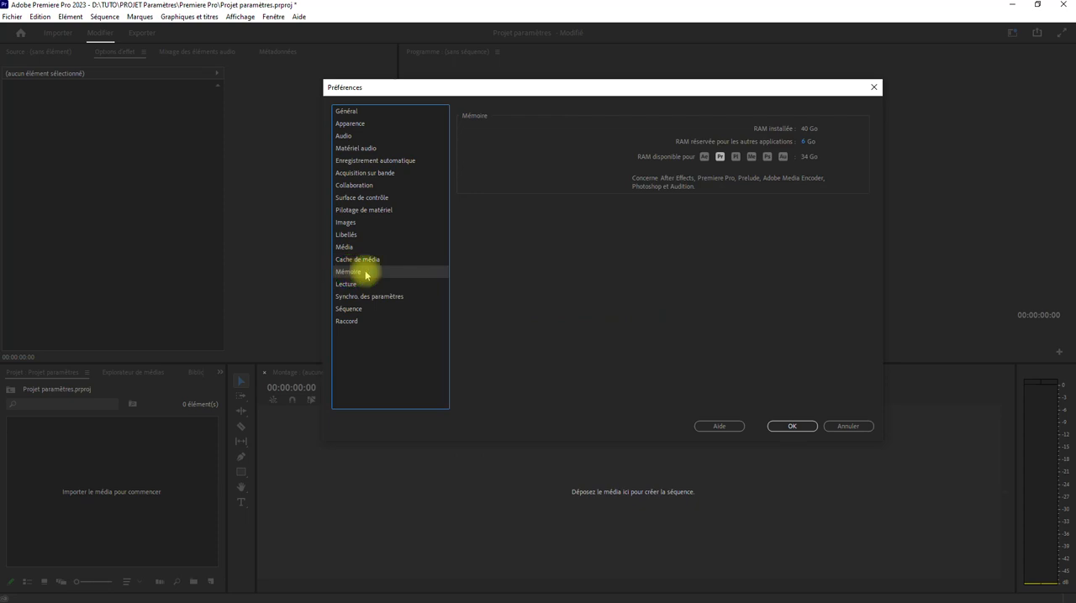
{"action": "left_click", "coordinate": [804, 146]}
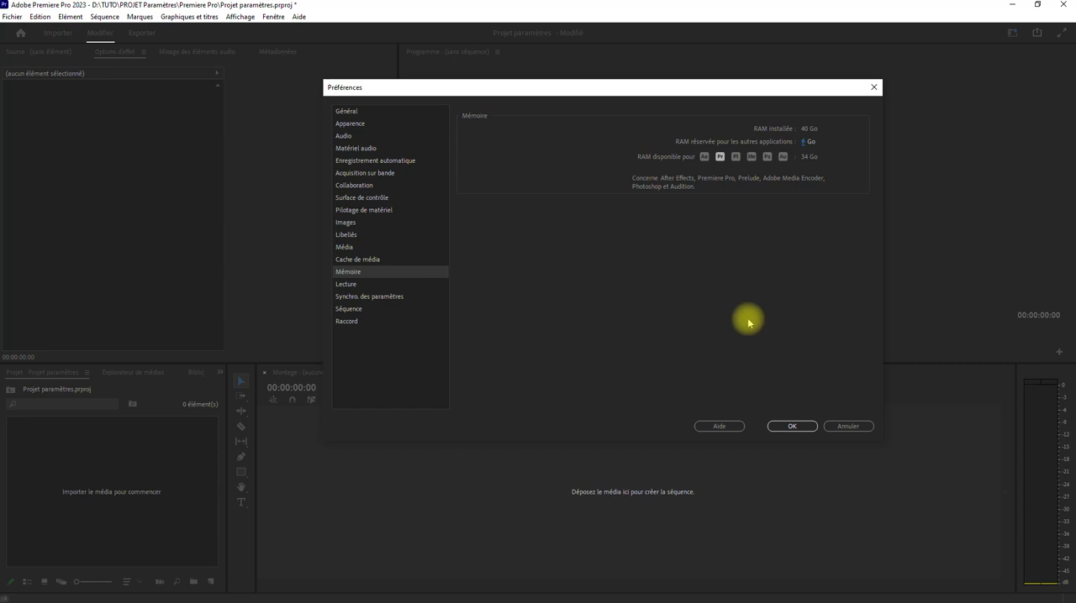
{"action": "left_click", "coordinate": [788, 427]}
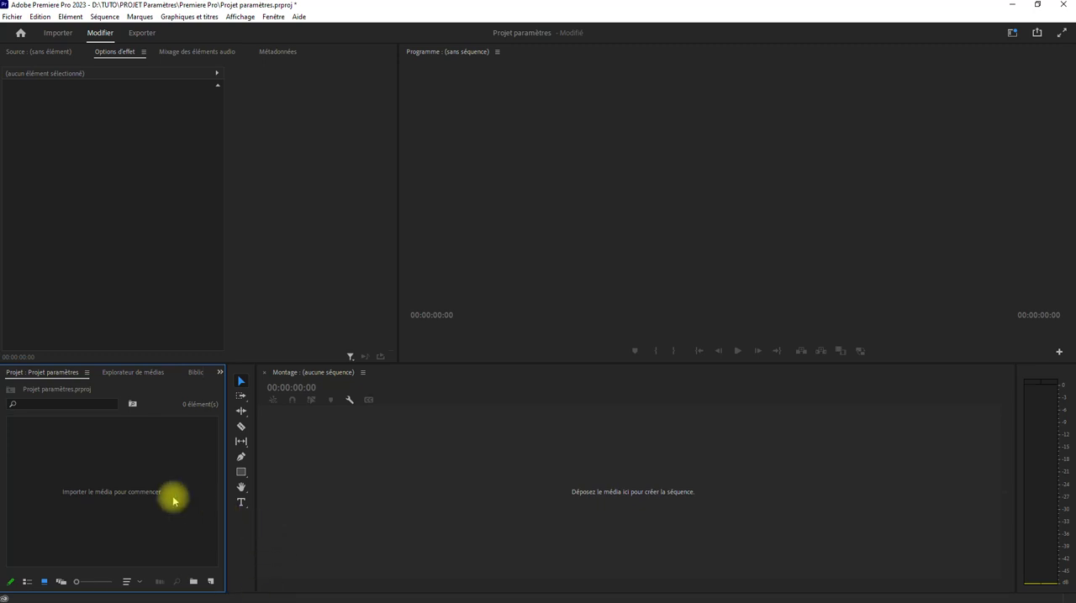
Step: Minimise Premiere Pro and open the desktop folder "Enregistrement automatique Adobe After Effects" in File Explorer
{"action": "key", "text": "alt+Tab"}
{"action": "left_click", "coordinate": [293, 274]}
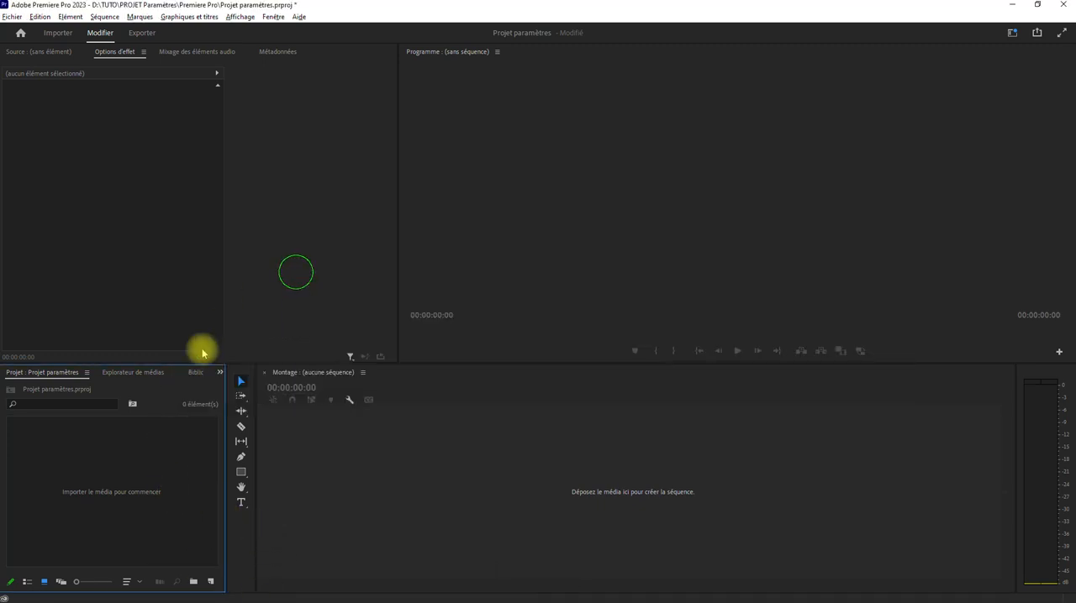
{"action": "left_click", "coordinate": [1013, 6]}
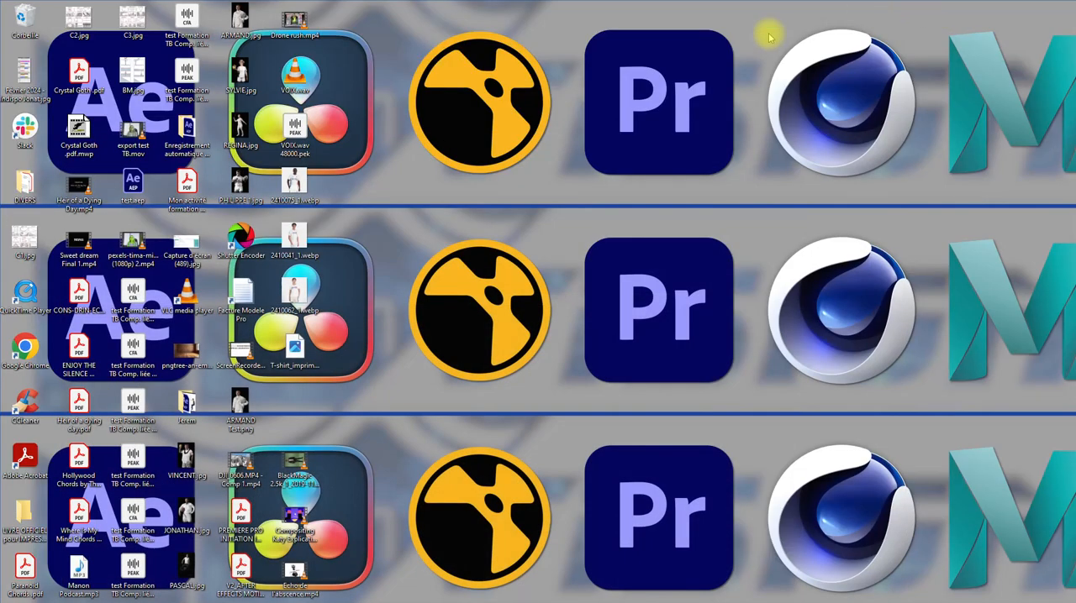
{"action": "left_click", "coordinate": [180, 126]}
{"action": "double_click", "coordinate": [187, 138]}
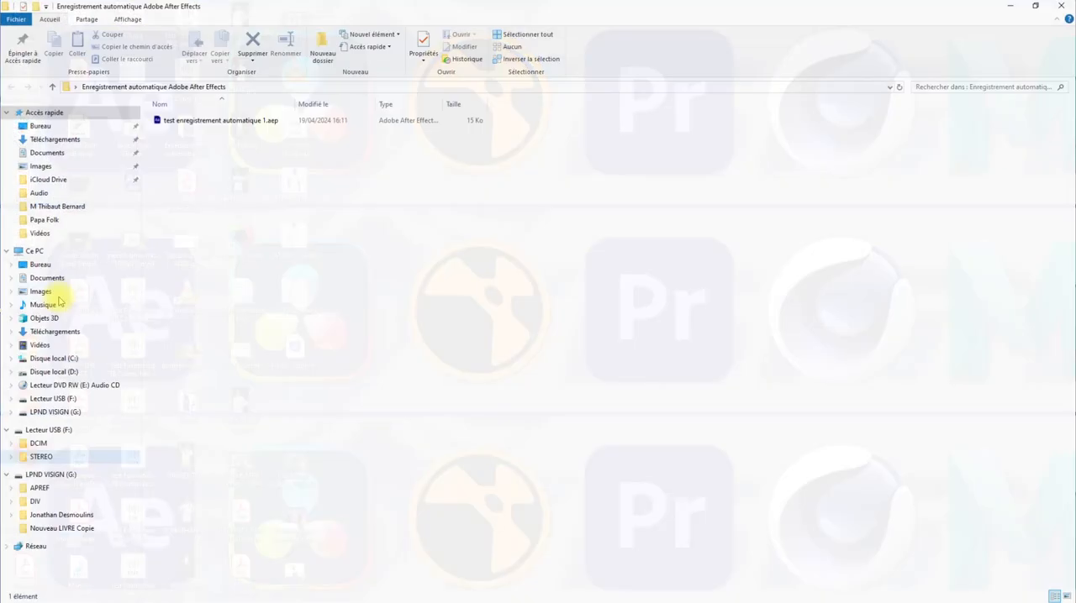
Step: Browse to D:\TUTO\PROJET Paramètres\Premiere Pro and examine the project's captured video and media cache folders
{"action": "left_click", "coordinate": [32, 251]}
{"action": "double_click", "coordinate": [369, 212]}
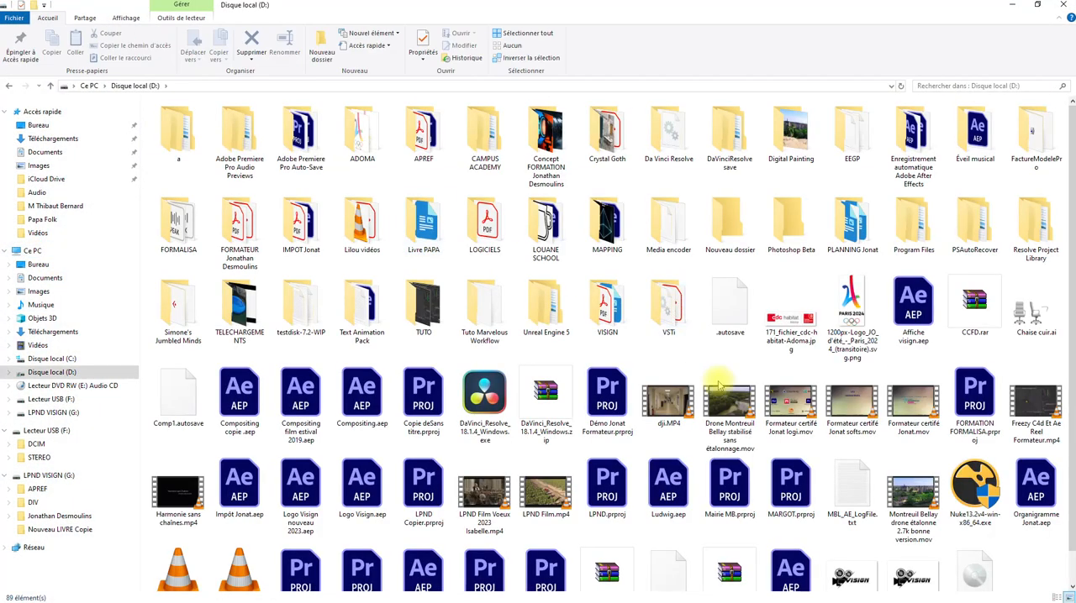
{"action": "double_click", "coordinate": [403, 328]}
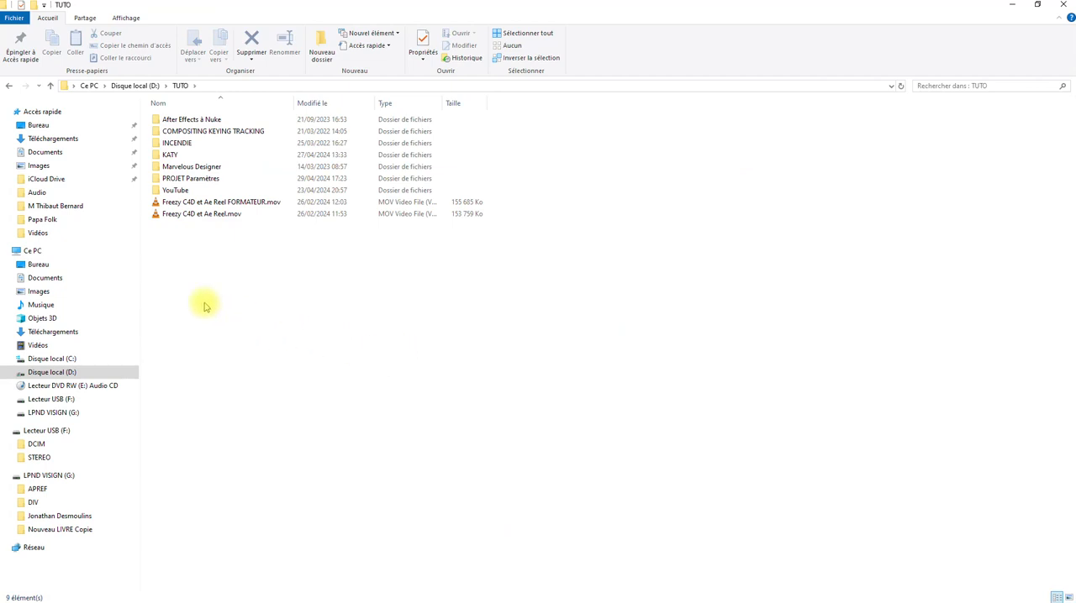
{"action": "double_click", "coordinate": [179, 178]}
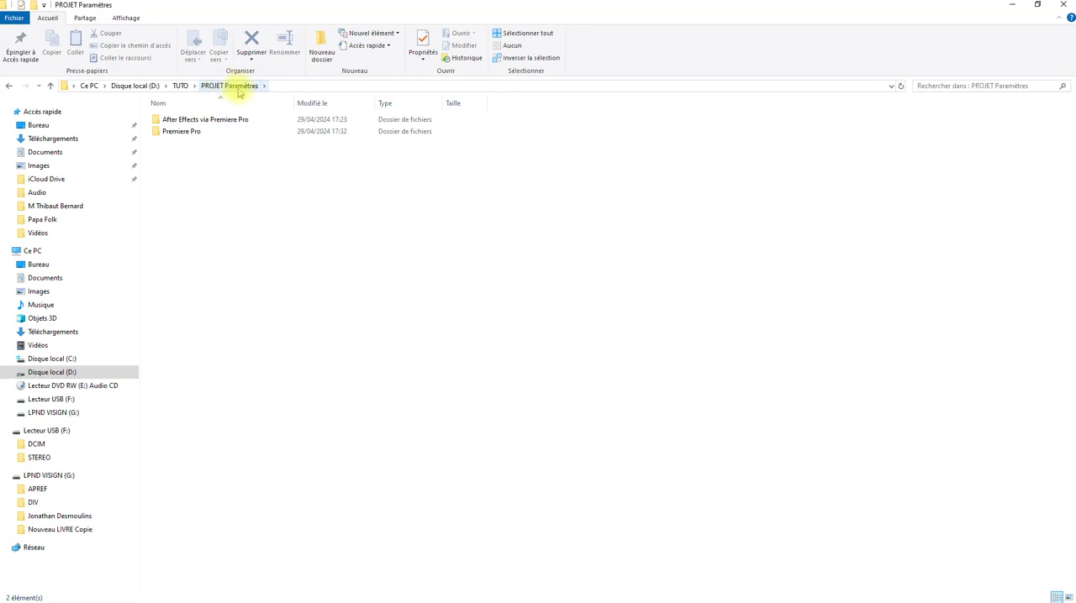
{"action": "double_click", "coordinate": [192, 133]}
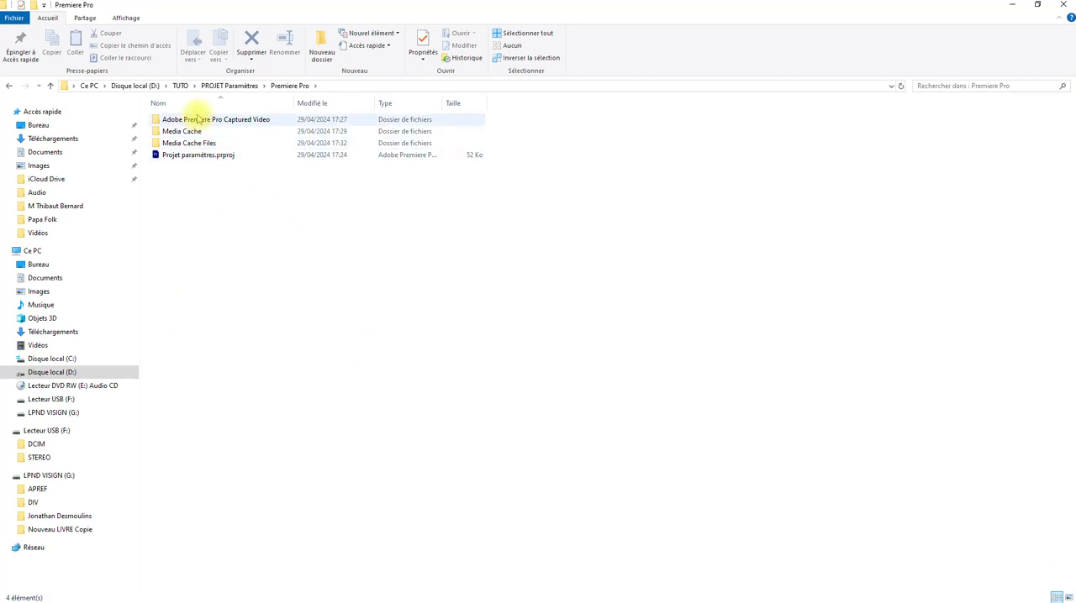
{"action": "left_click", "coordinate": [247, 87]}
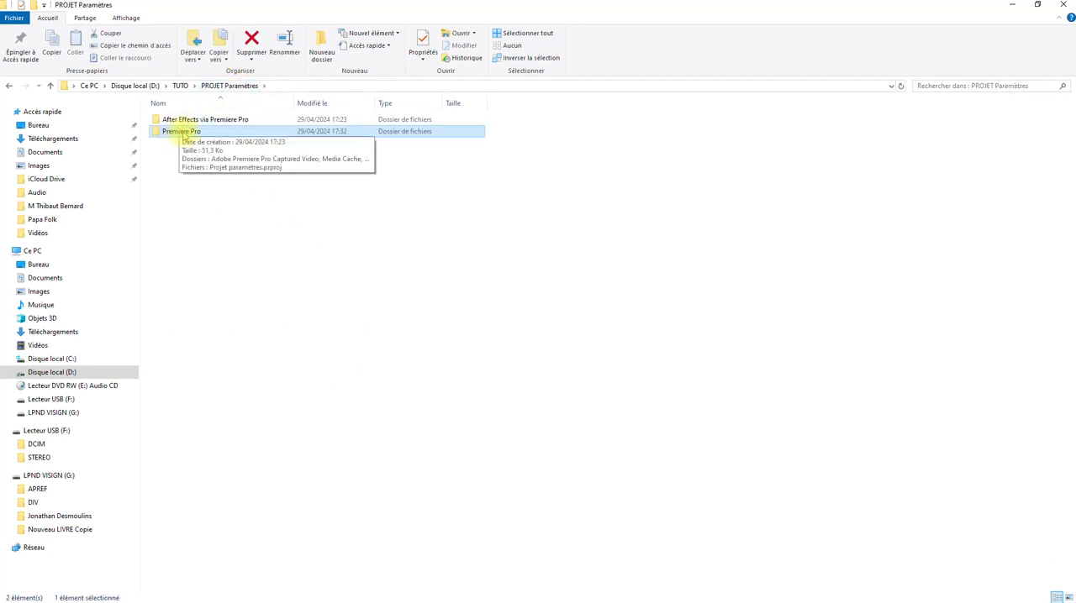
{"action": "double_click", "coordinate": [184, 133]}
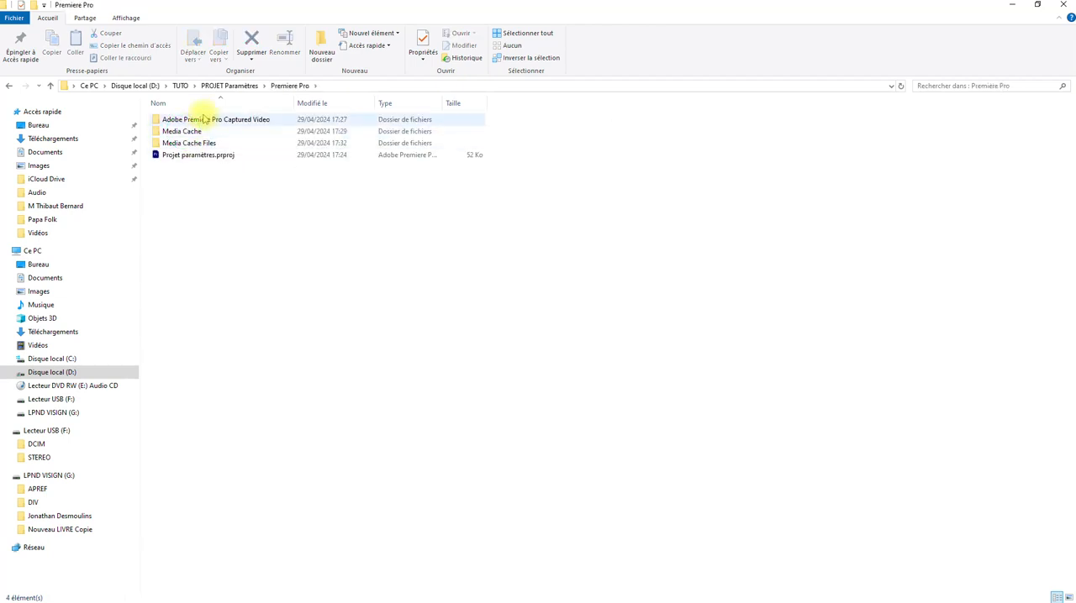